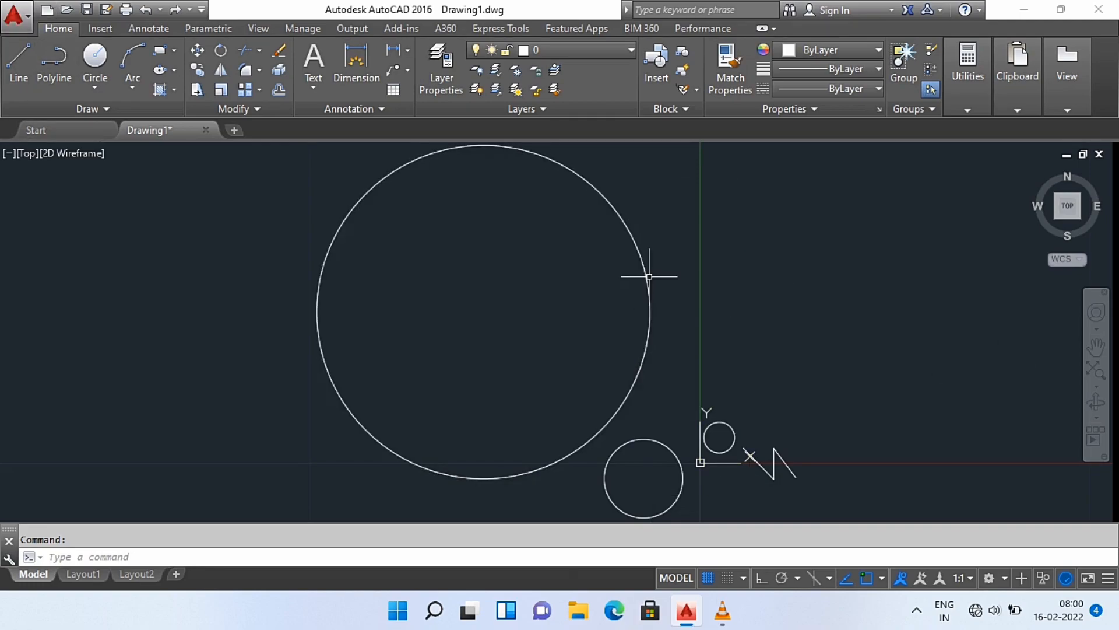
Erase all the circles and lines in the current drawing.
{"action": "mouse_move", "coordinate": [286, 392]}
{"action": "left_mouse_down"}
{"action": "mouse_move", "coordinate": [329, 313]}
{"action": "mouse_move", "coordinate": [940, 369]}
{"action": "mouse_move", "coordinate": [862, 478]}
{"action": "mouse_move", "coordinate": [632, 495]}
{"action": "left_mouse_up"}
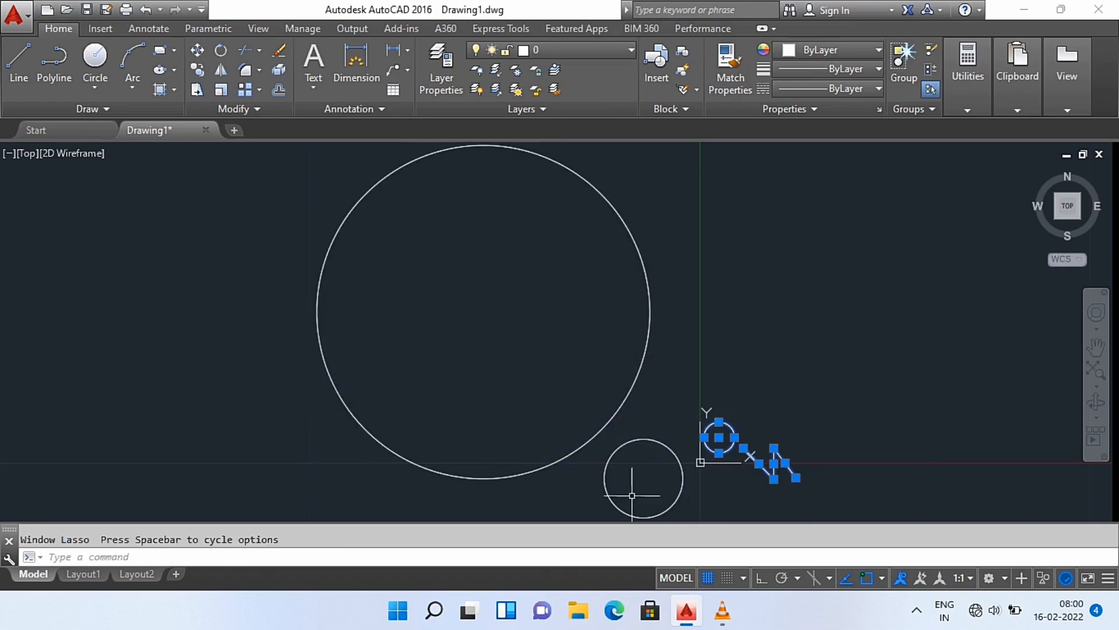
{"action": "mouse_move", "coordinate": [791, 383]}
{"action": "left_mouse_down"}
{"action": "mouse_move", "coordinate": [574, 289]}
{"action": "mouse_move", "coordinate": [549, 403]}
{"action": "mouse_move", "coordinate": [638, 495]}
{"action": "mouse_move", "coordinate": [783, 504]}
{"action": "left_mouse_up"}
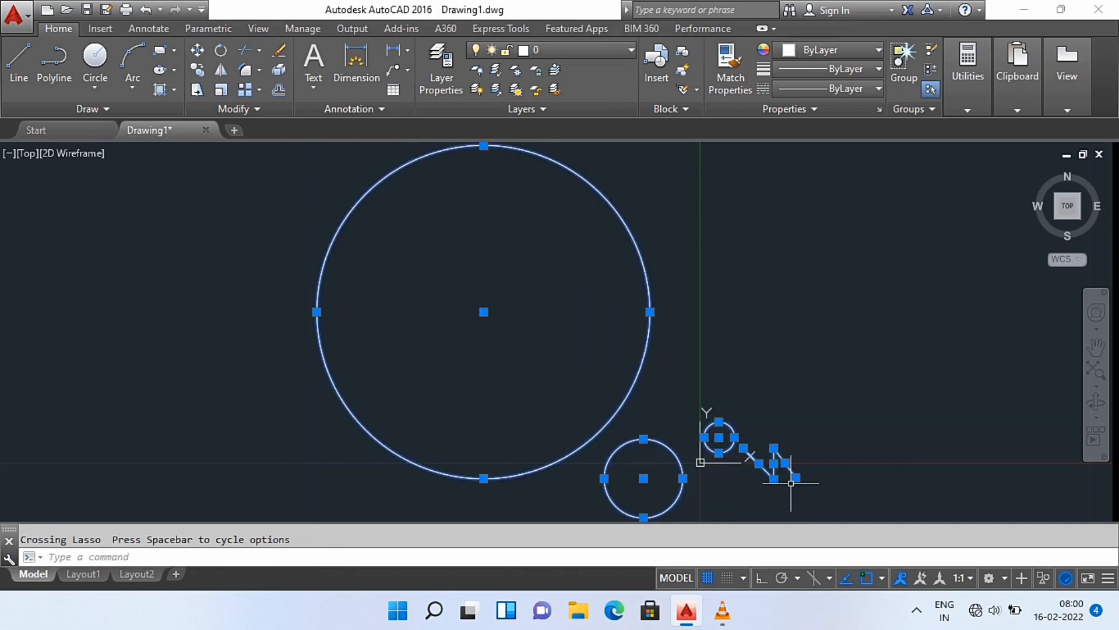
{"action": "key", "text": "Delete"}
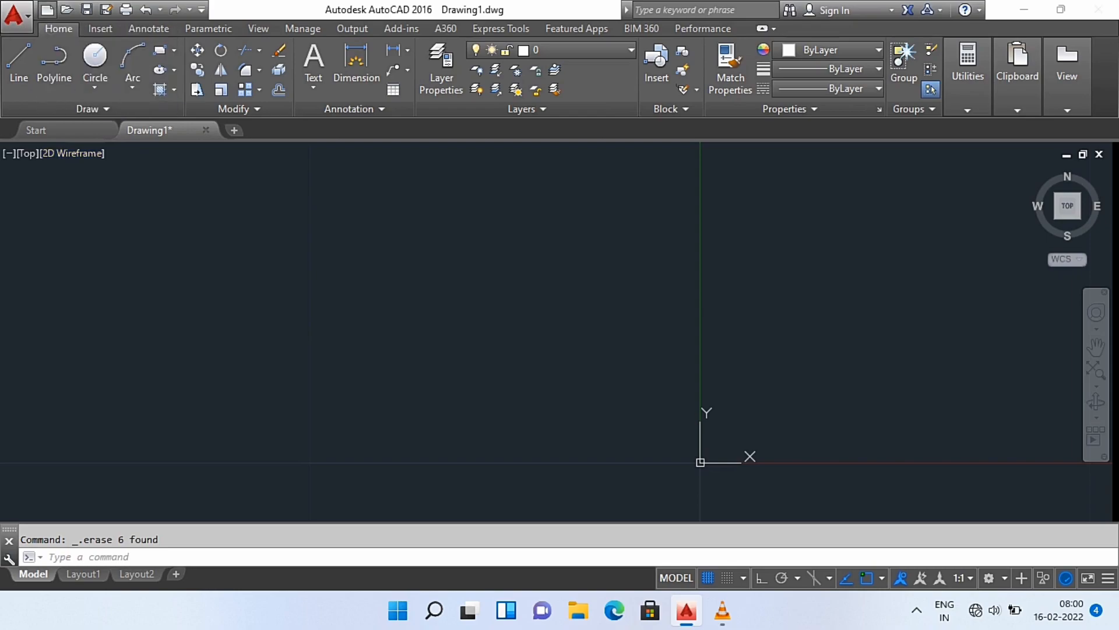
Start a new drawing from the acadiso template and accept its drawing units of decimal length in millimeters.
{"action": "left_click", "coordinate": [48, 10]}
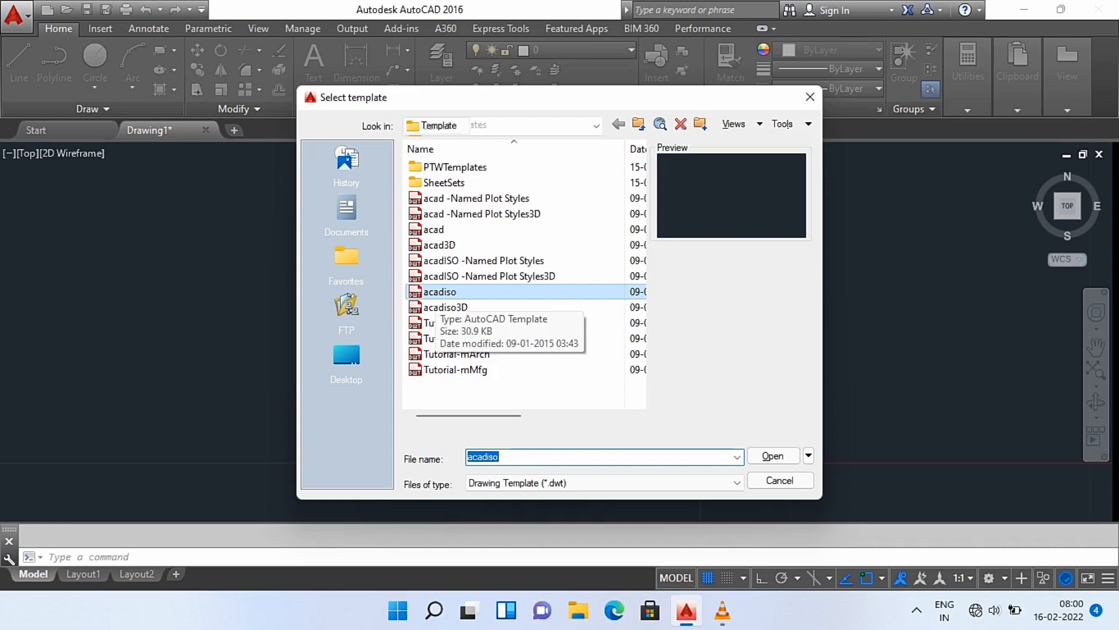
{"action": "left_click", "coordinate": [773, 456]}
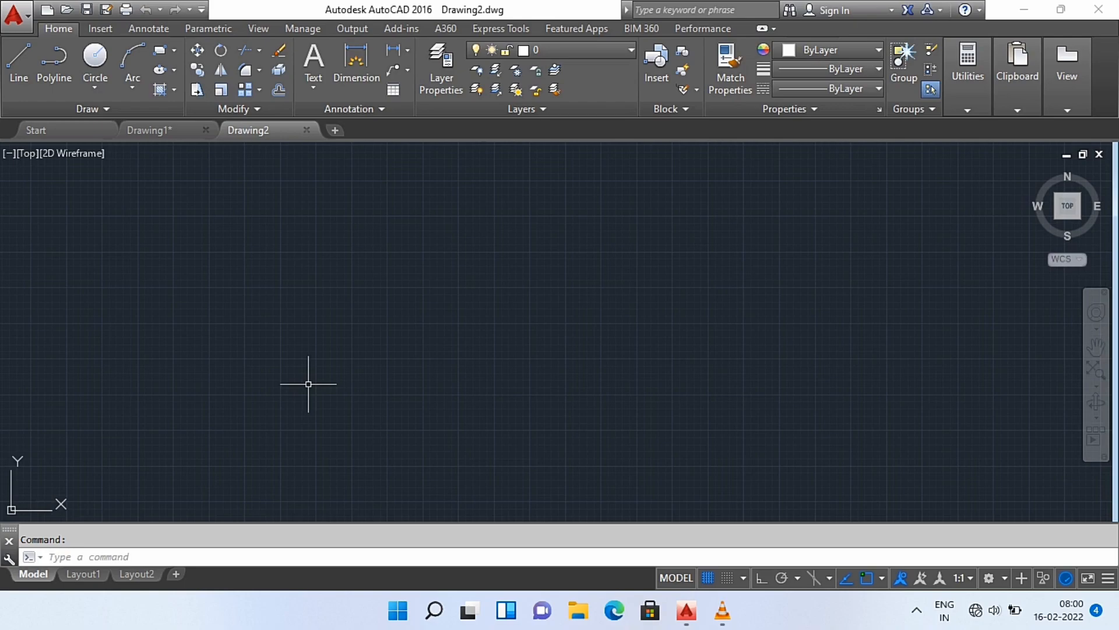
{"action": "type", "text": "un"}
{"action": "key", "text": "Return"}
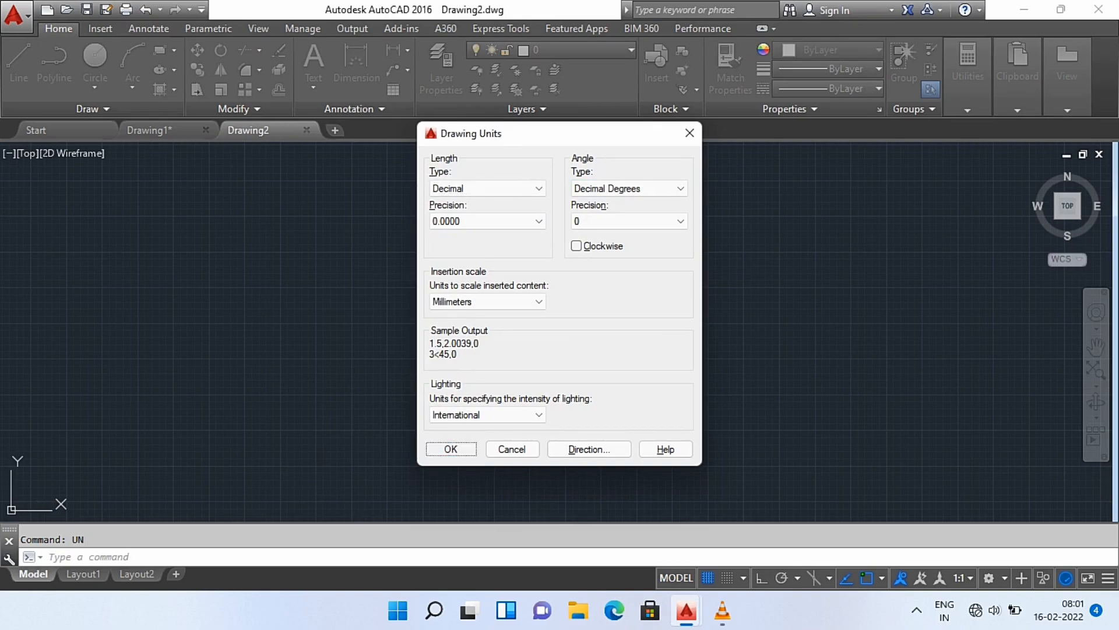
{"action": "left_click", "coordinate": [451, 448]}
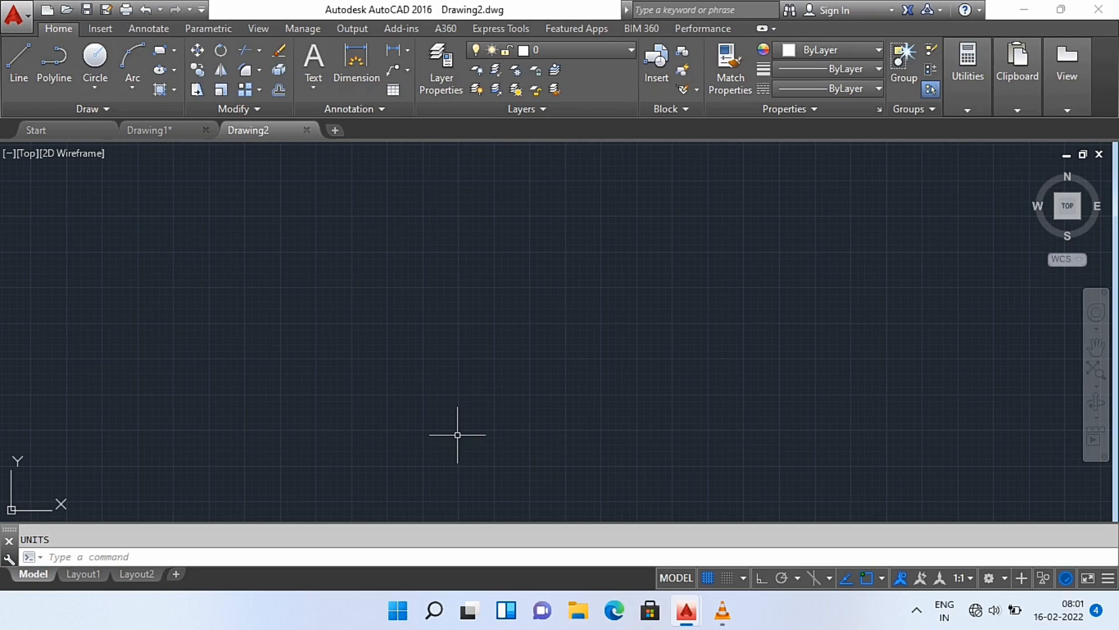
Set the model space limits with the lower left corner at 0,0 and the upper right corner at 420,297.
{"action": "type", "text": "lim"}
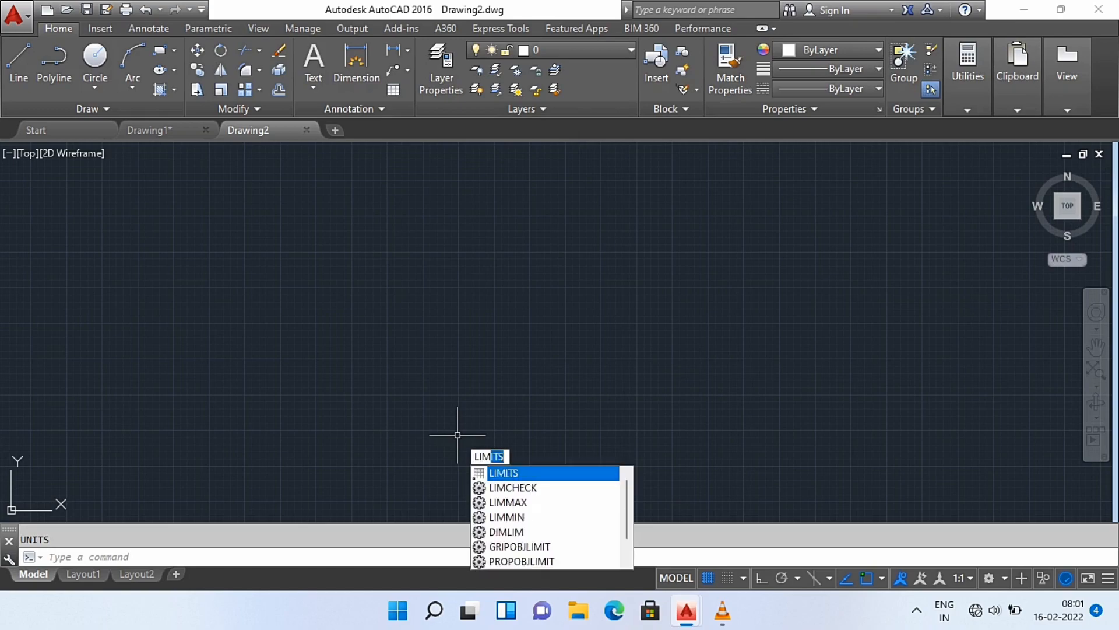
{"action": "key", "text": "Return"}
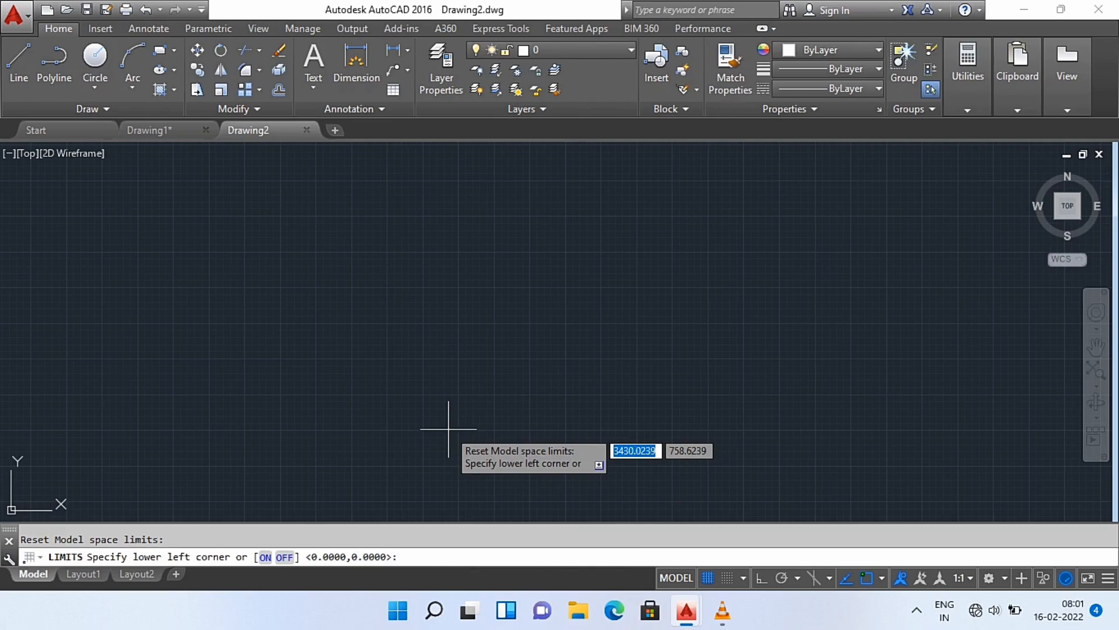
{"action": "type", "text": "0"}
{"action": "key", "text": "Tab"}
{"action": "type", "text": "0"}
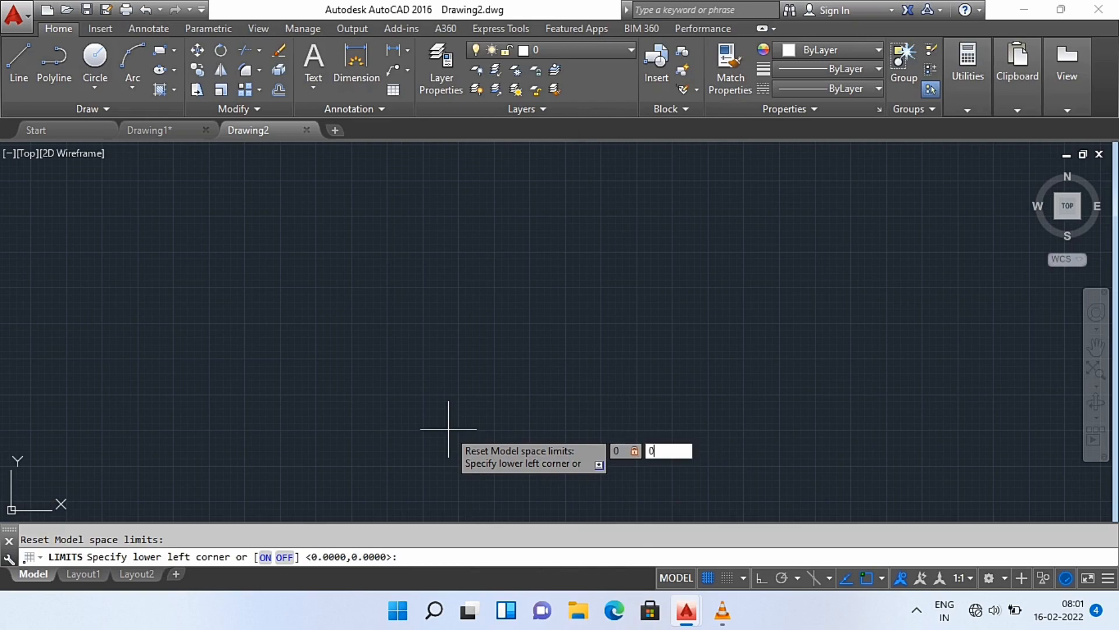
{"action": "key", "text": "Return"}
{"action": "type", "text": "420"}
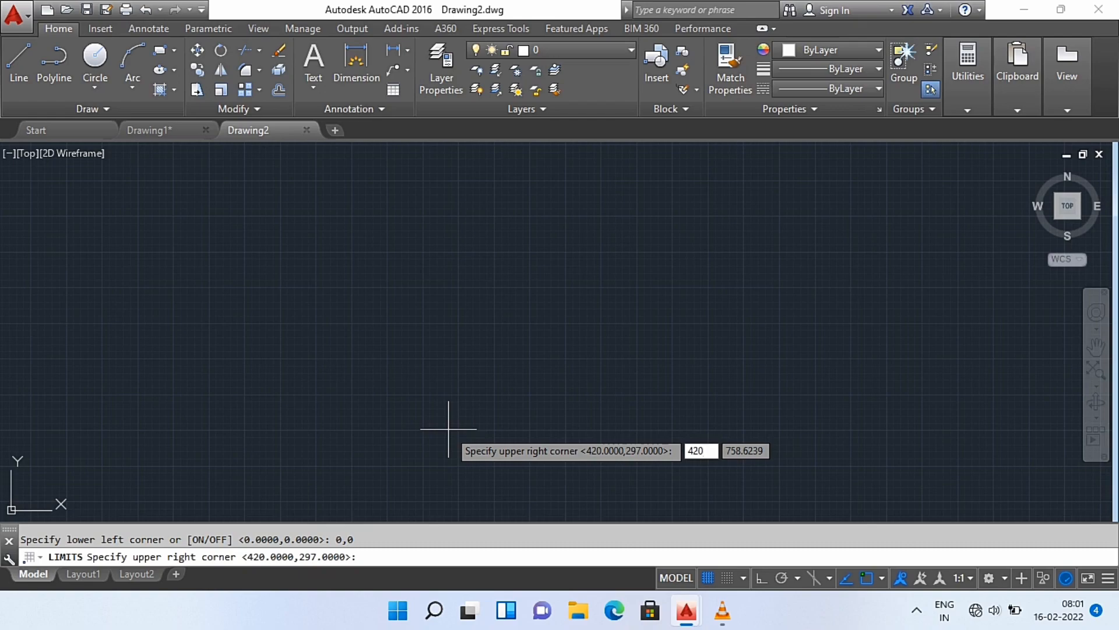
{"action": "key", "text": "Tab"}
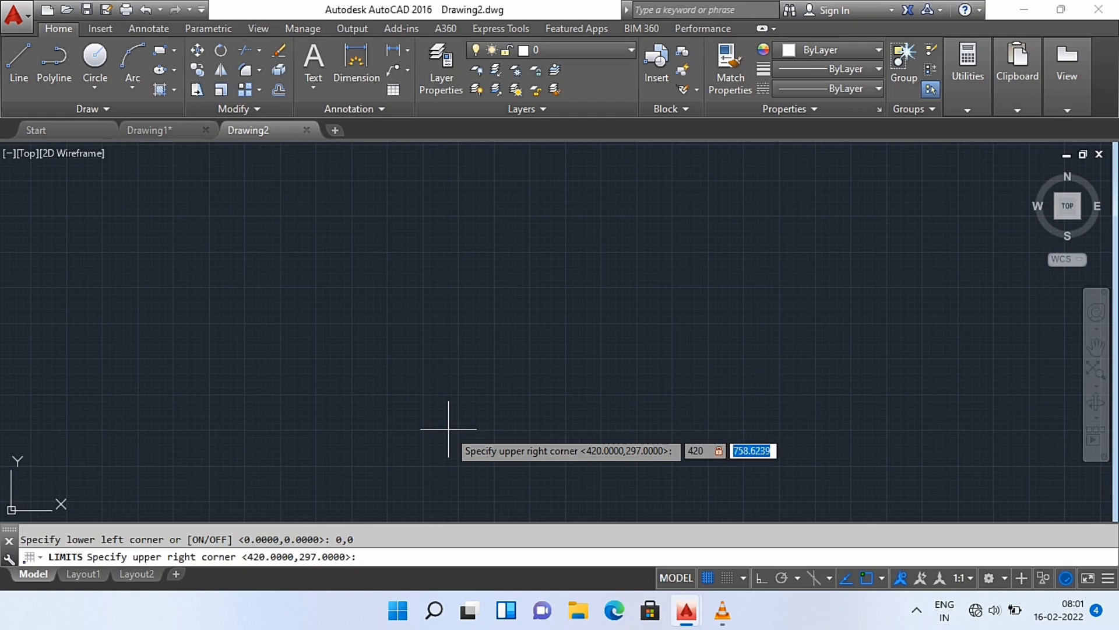
{"action": "type", "text": "297"}
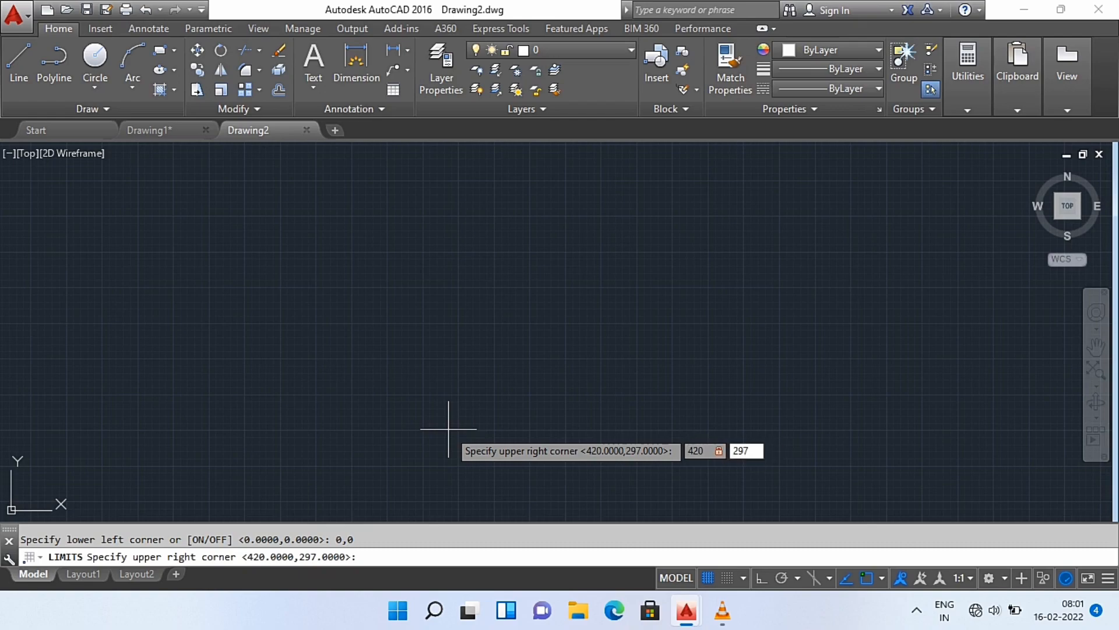
{"action": "key", "text": "Return"}
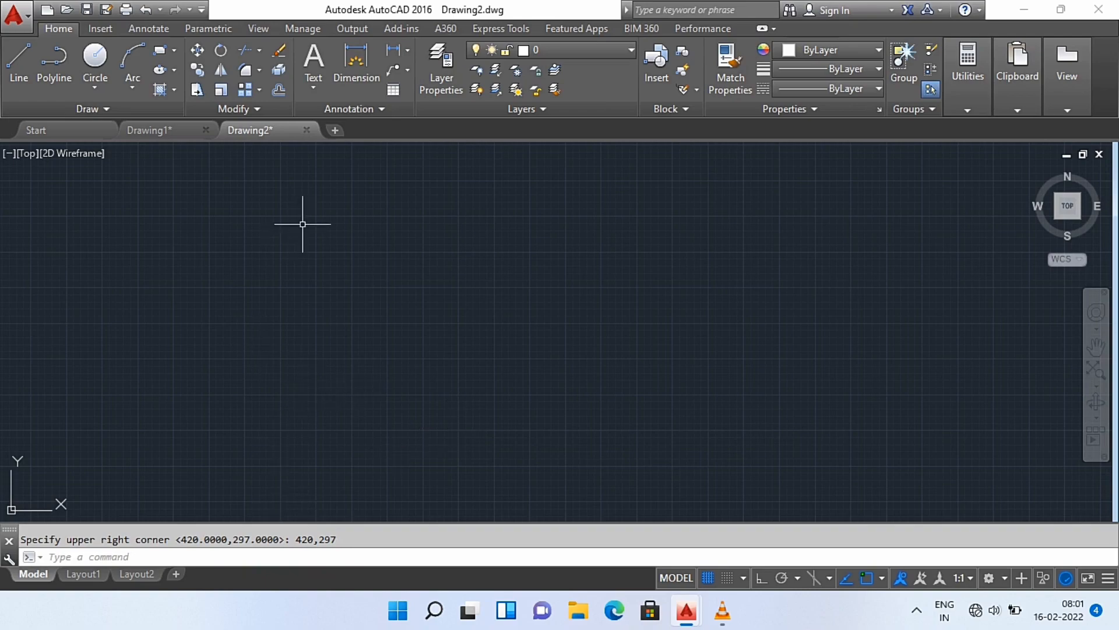
Zoom to All so the view fits the drawing limits.
{"action": "type", "text": "z"}
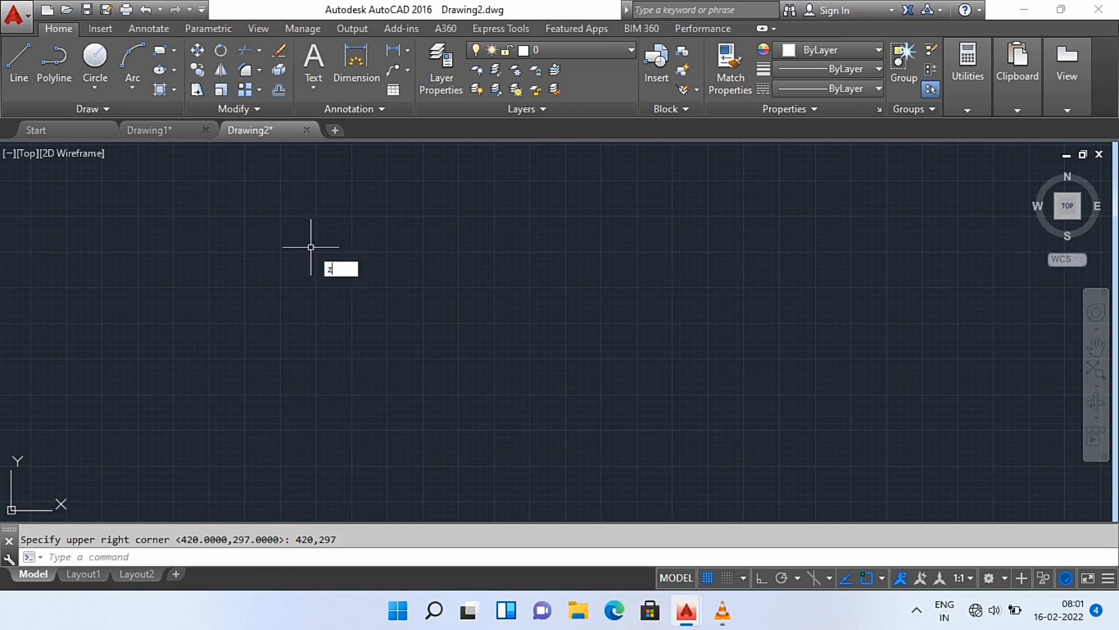
{"action": "key", "text": "Return"}
{"action": "type", "text": "a"}
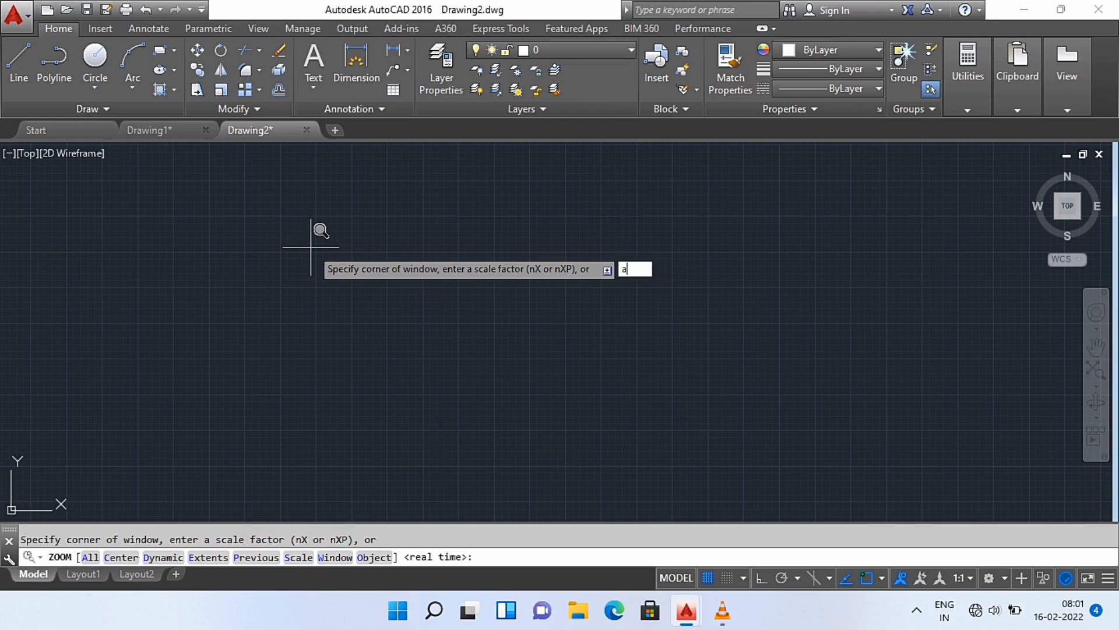
{"action": "key", "text": "Return"}
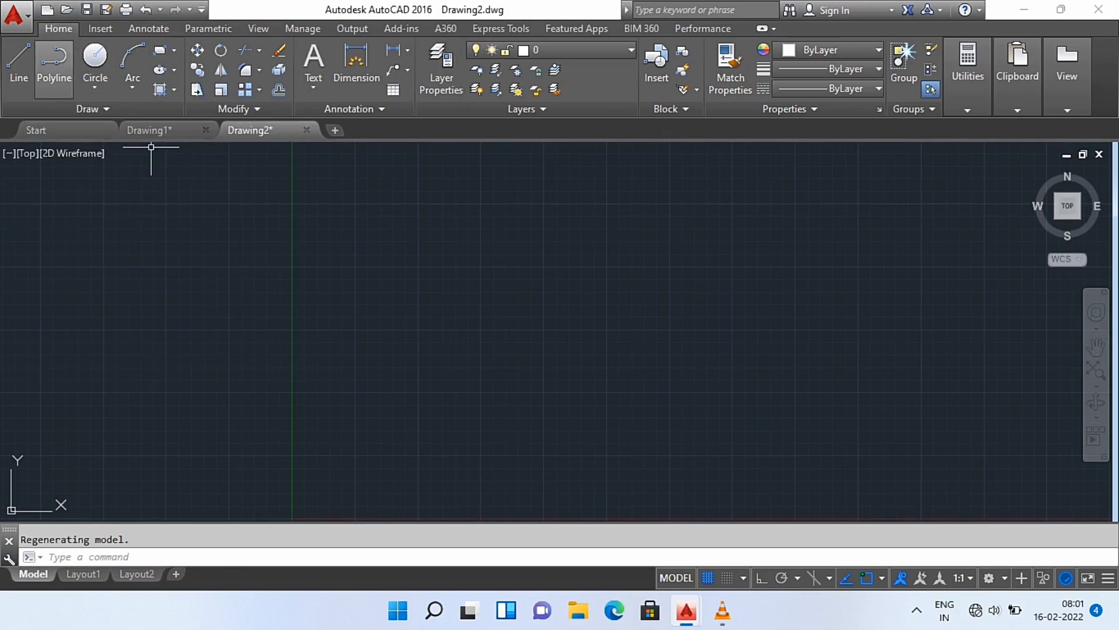
Draw a single horizontal line of arbitrary length across the middle of the drawing area with Ortho mode turned on.
{"action": "left_click", "coordinate": [19, 58]}
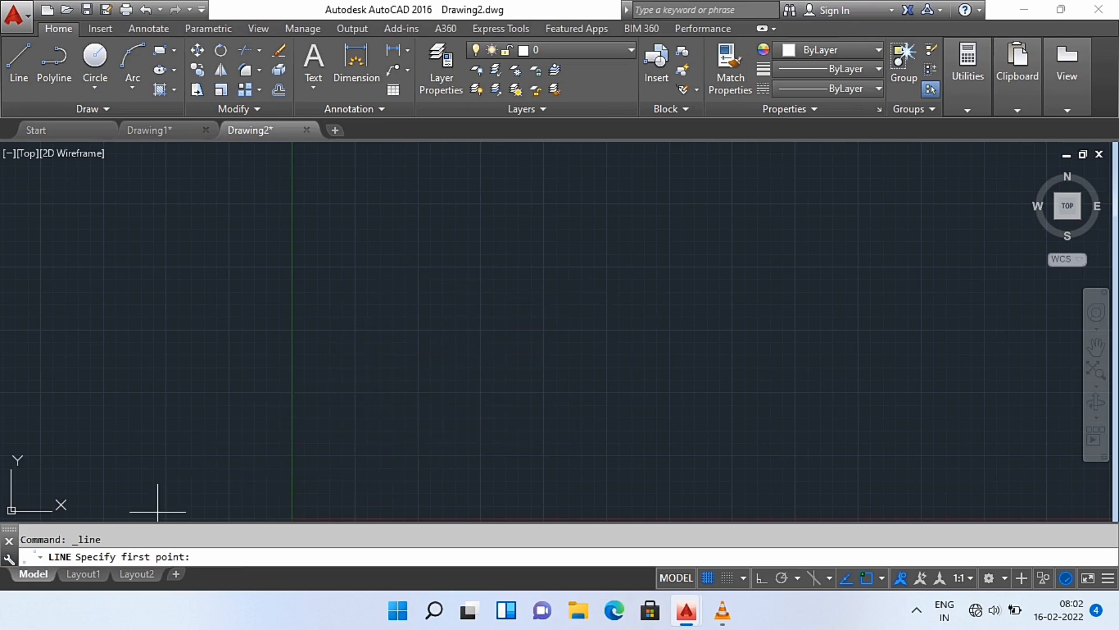
{"action": "left_click", "coordinate": [359, 329]}
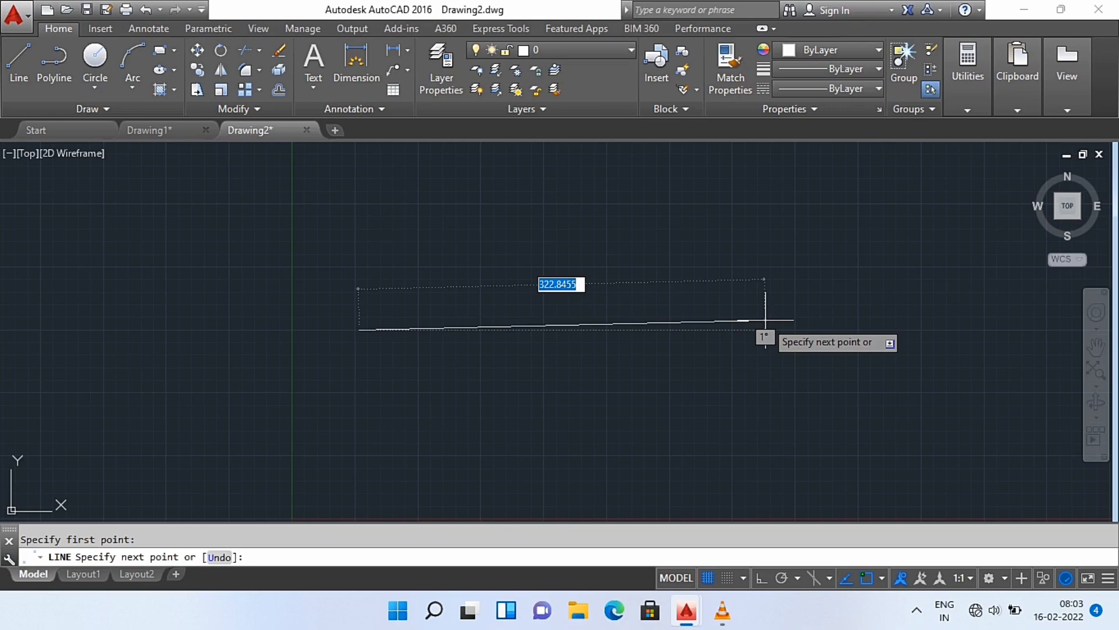
{"action": "key", "text": "F8"}
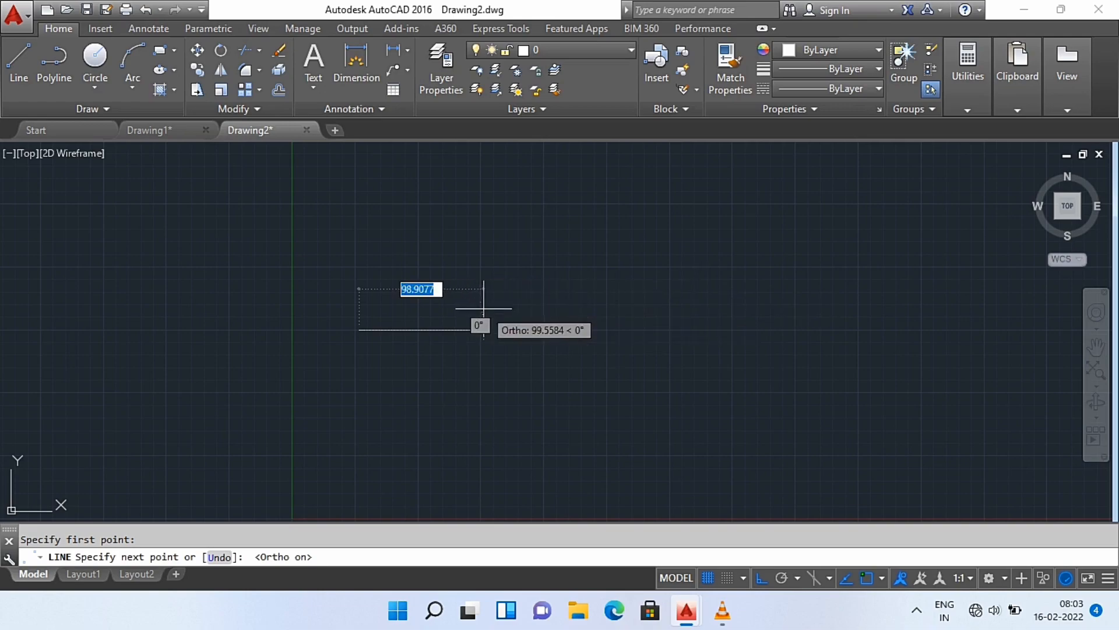
{"action": "left_click", "coordinate": [720, 281]}
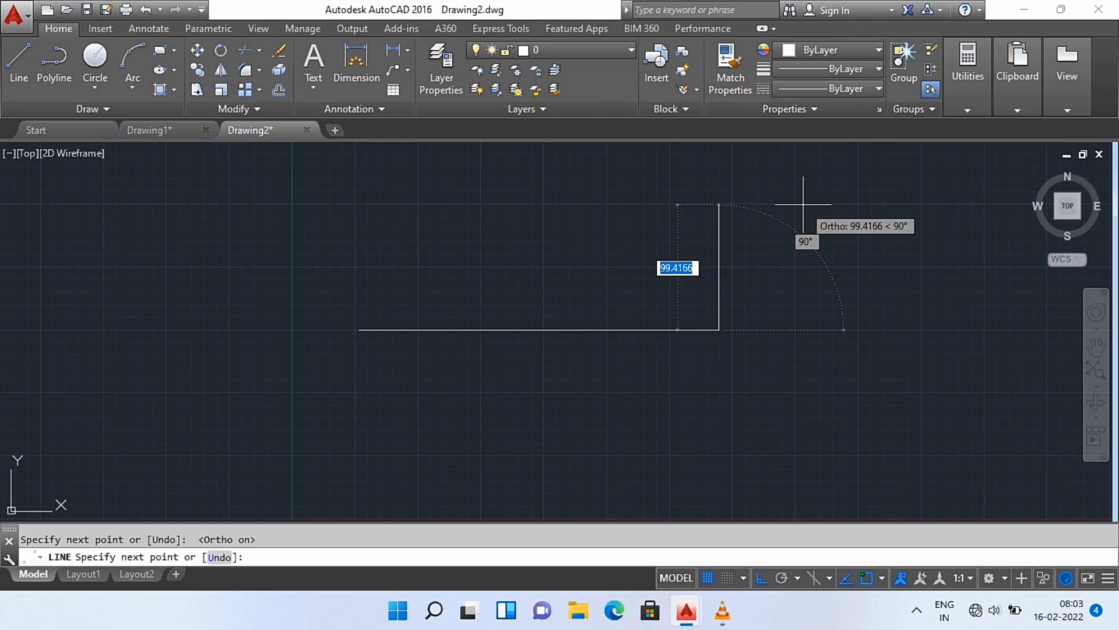
{"action": "key", "text": "Escape"}
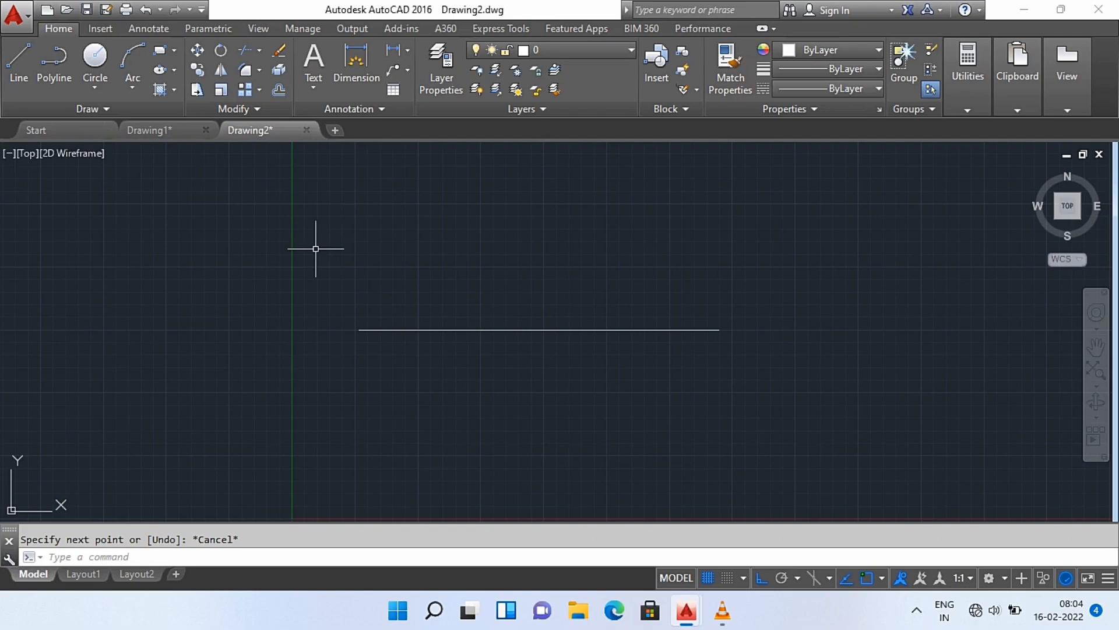
Begin a second line above the existing one with a 10 mm horizontal segment running to the right.
{"action": "type", "text": "l"}
{"action": "key", "text": "Return"}
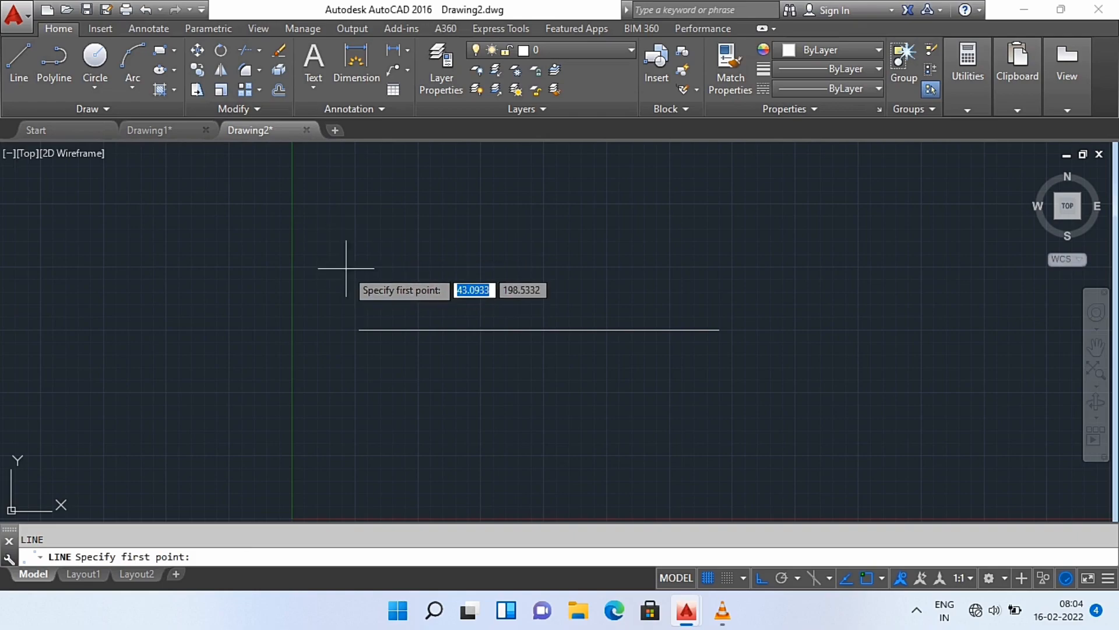
{"action": "left_click", "coordinate": [354, 234]}
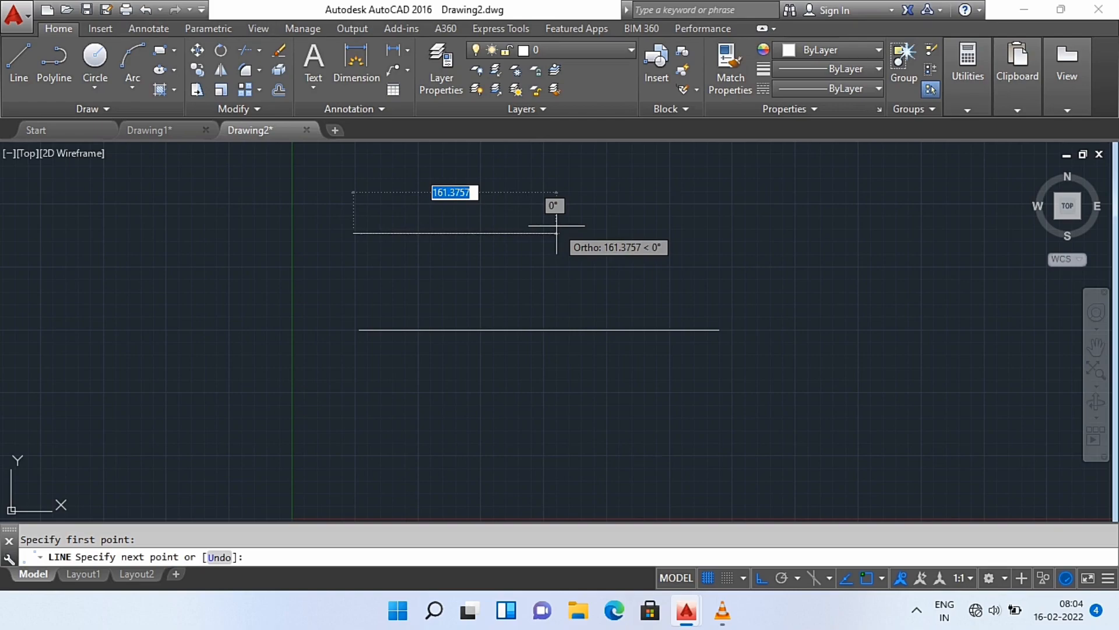
{"action": "type", "text": "10"}
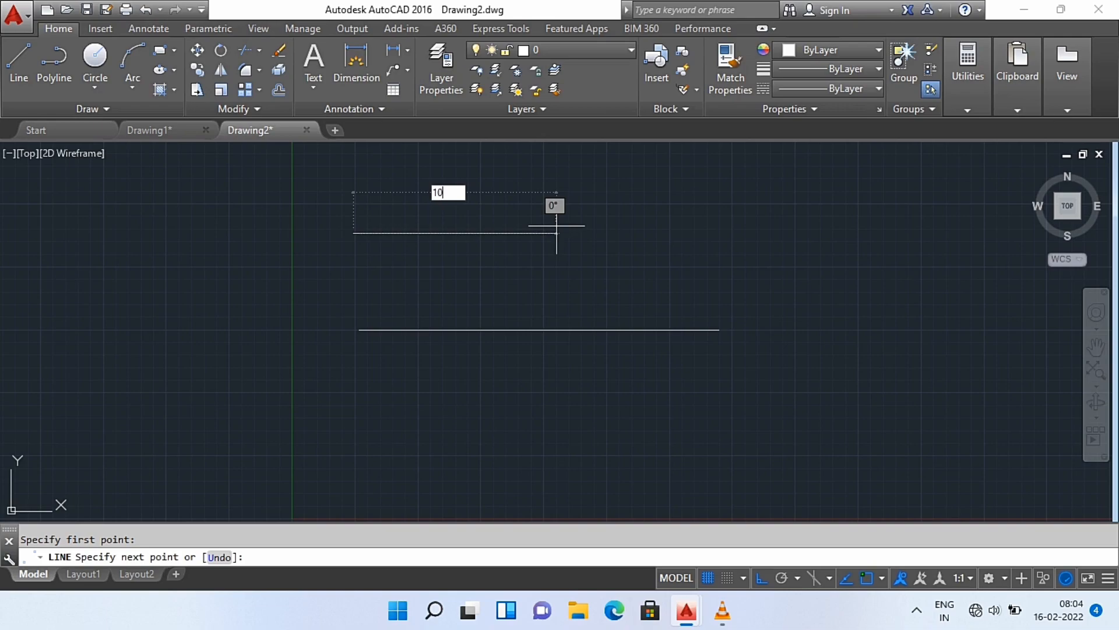
{"action": "key", "text": "Return"}
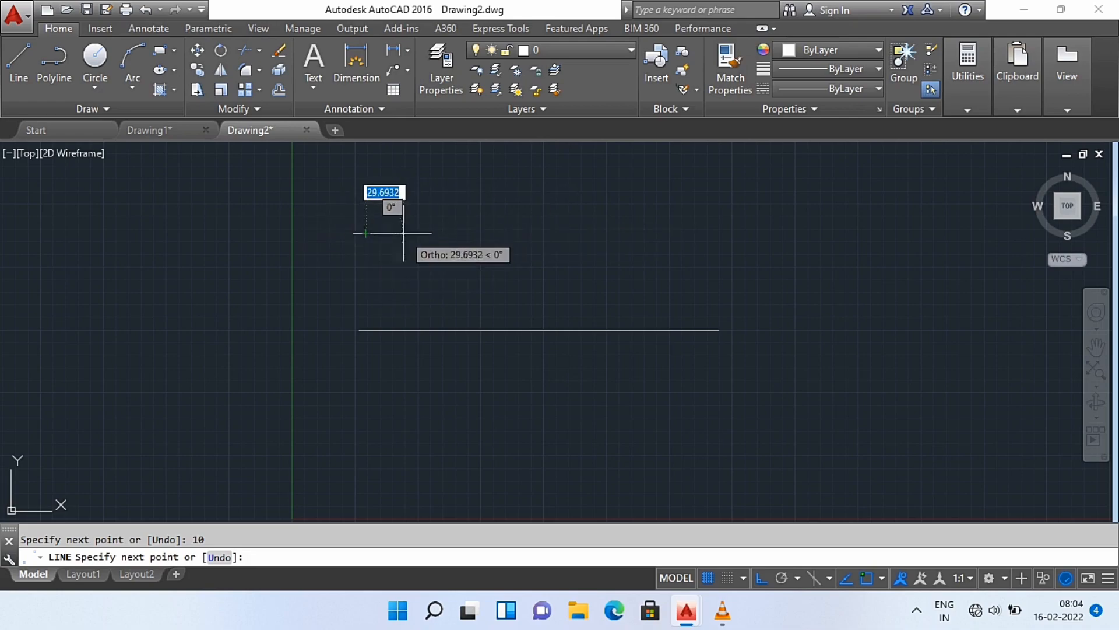
Continue from the right end of the short segment with a 10 mm vertical segment downward and finish the line.
{"action": "scroll", "coordinate": [353, 231], "scroll_direction": "up", "scroll_amount": 6}
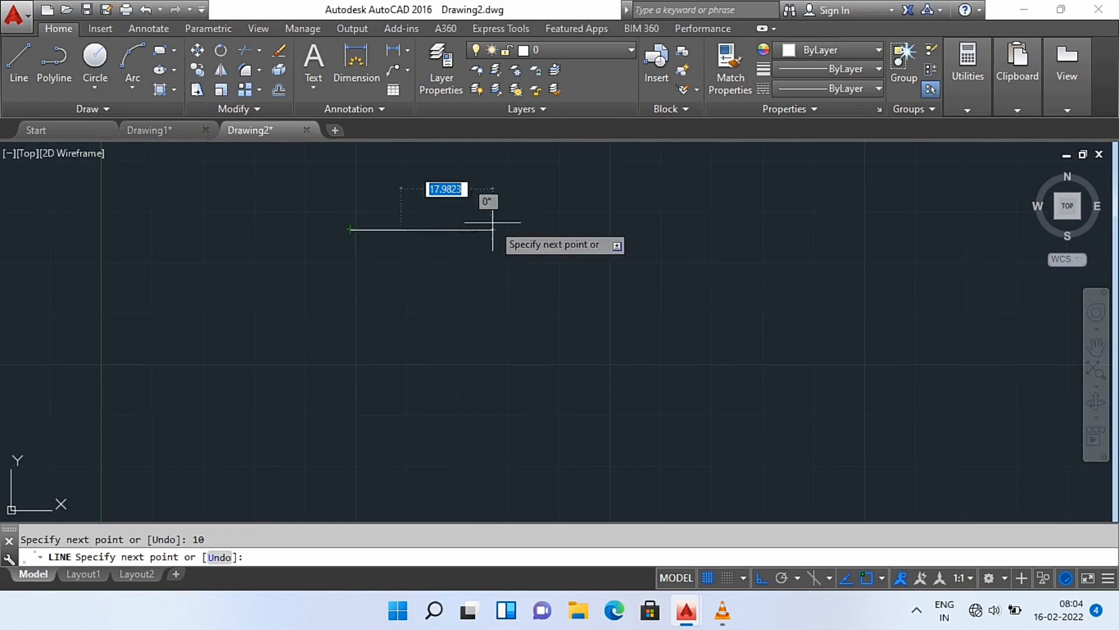
{"action": "scroll", "coordinate": [350, 229], "scroll_direction": "up", "scroll_amount": 4}
{"action": "scroll", "coordinate": [353, 227], "scroll_direction": "down", "scroll_amount": 5}
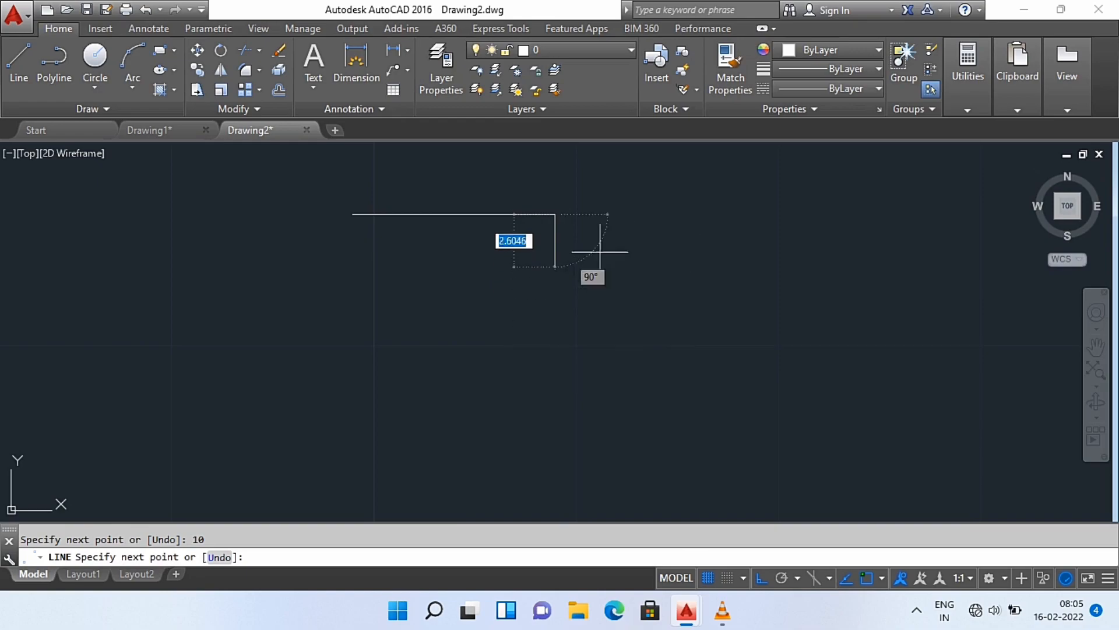
{"action": "type", "text": "1"}
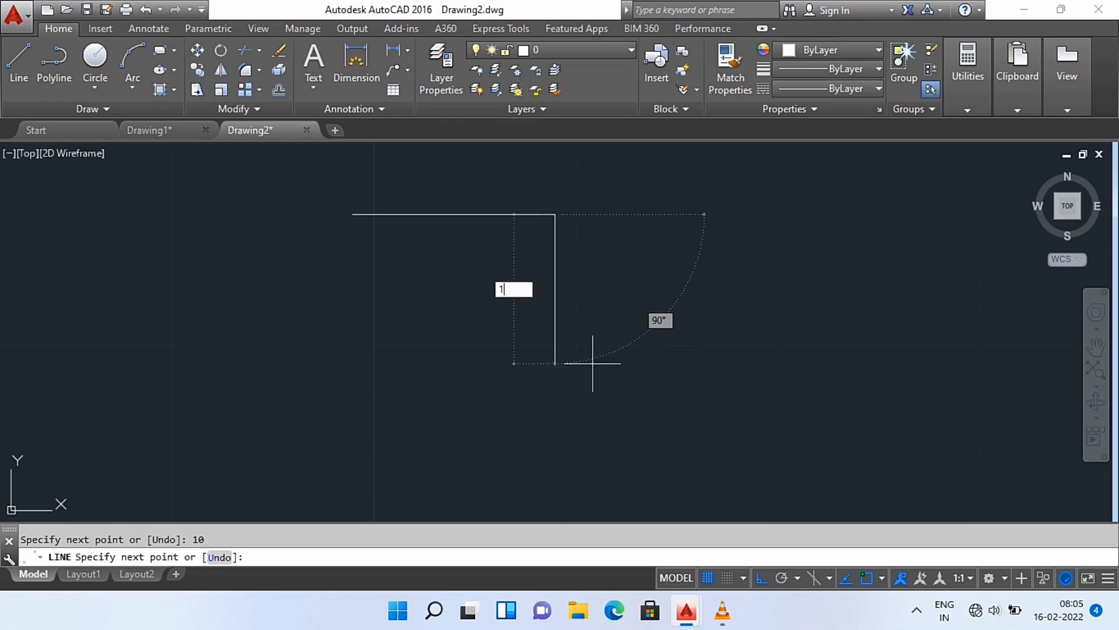
{"action": "type", "text": "0"}
{"action": "key", "text": "Return"}
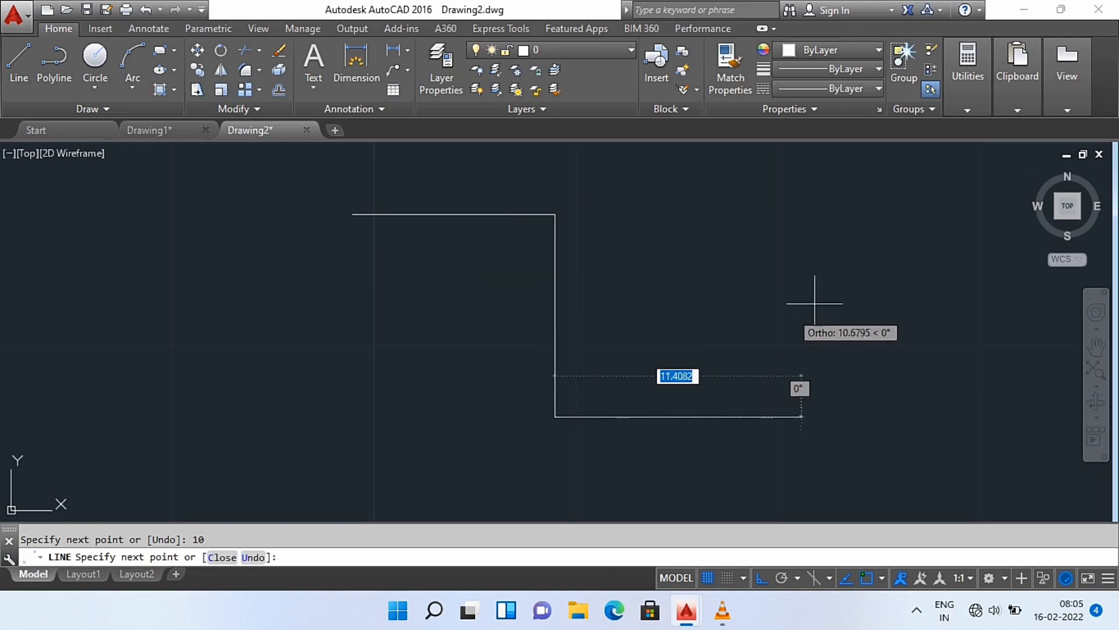
{"action": "key", "text": "Escape"}
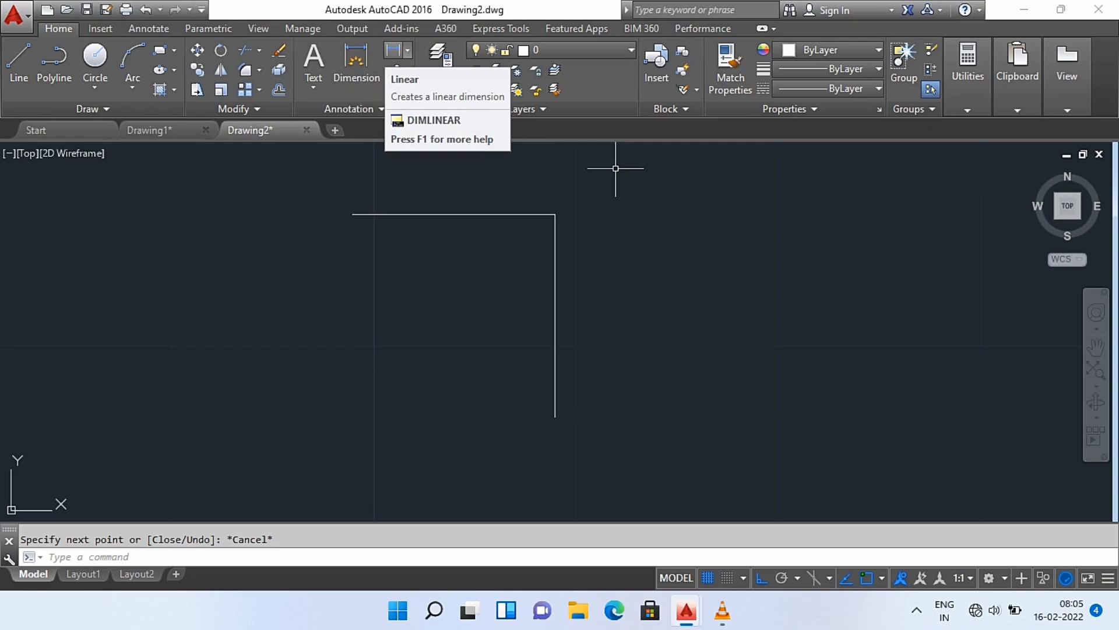
Add a linear dimension above the 10 mm horizontal segment, measured between its two endpoints.
{"action": "left_click", "coordinate": [394, 51]}
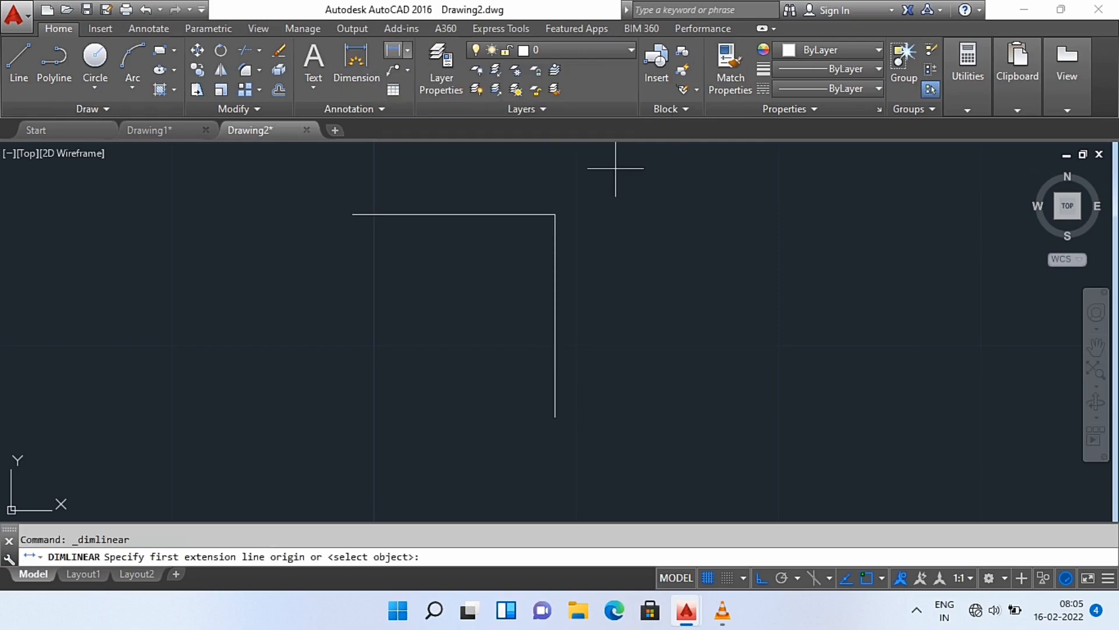
{"action": "left_click", "coordinate": [352, 215]}
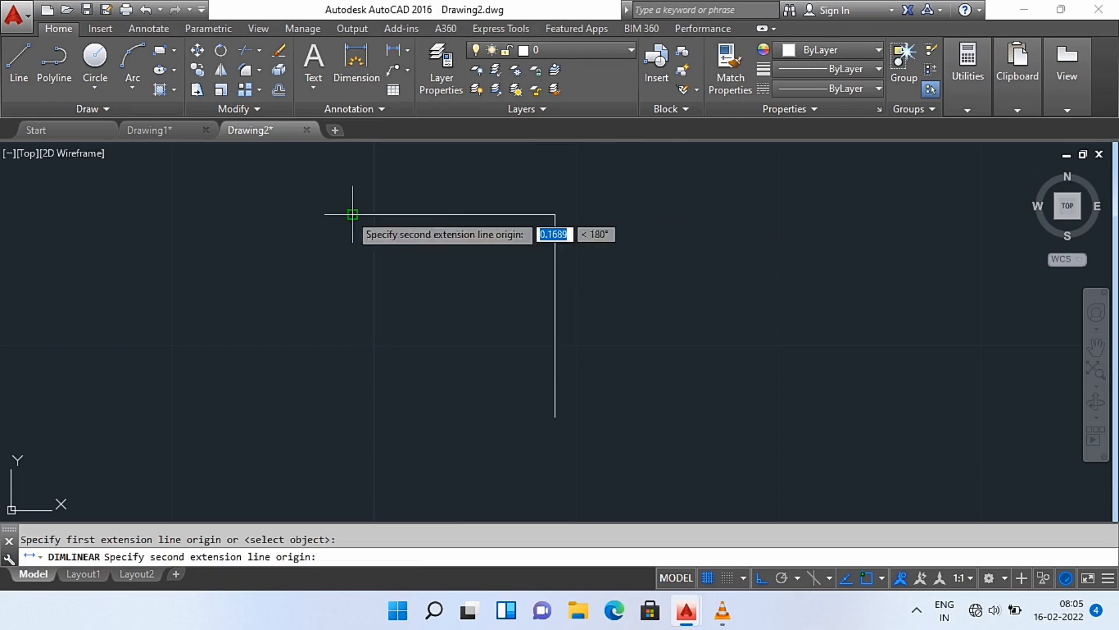
{"action": "left_click", "coordinate": [555, 215]}
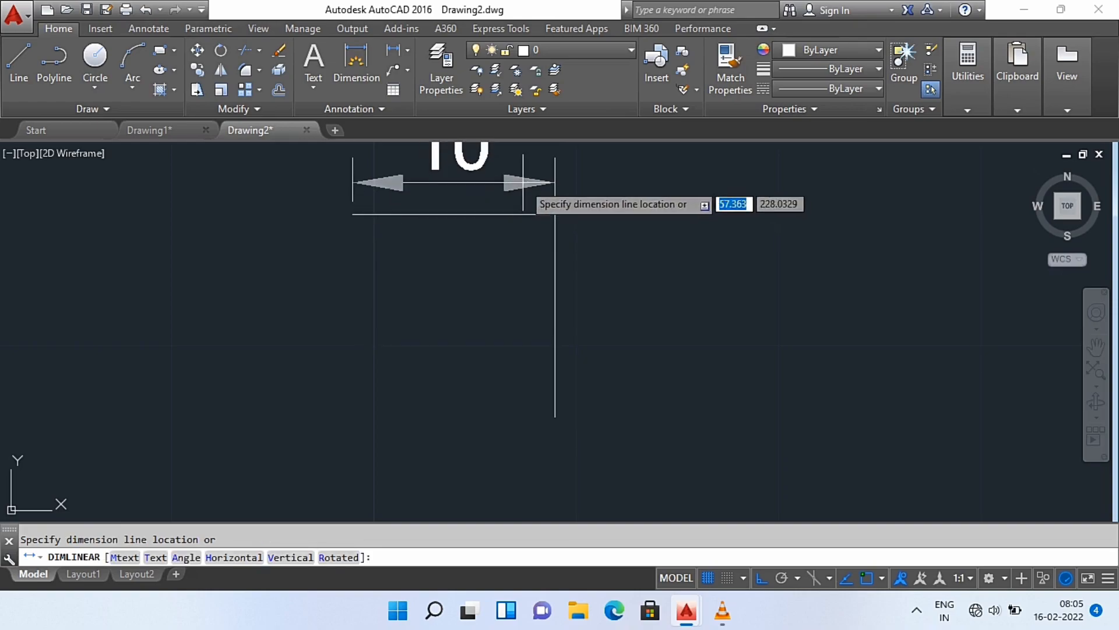
{"action": "left_click", "coordinate": [555, 185]}
{"action": "left_click", "coordinate": [555, 210]}
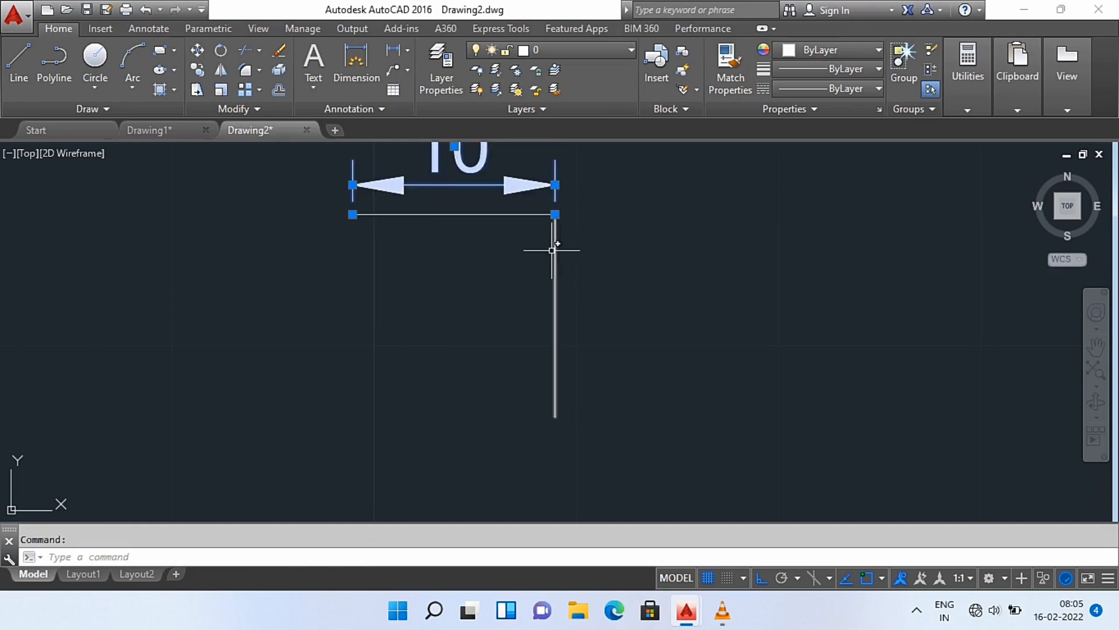
Add a linear dimension to the right of the 10 mm vertical line, measured between its two endpoints.
{"action": "left_click", "coordinate": [555, 413]}
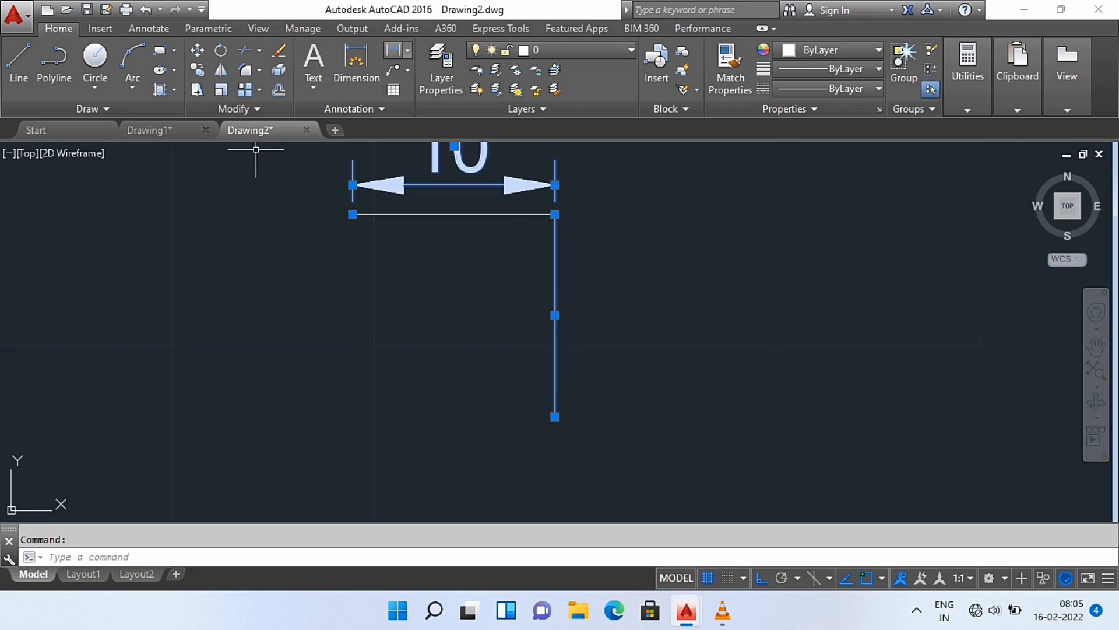
{"action": "left_click", "coordinate": [394, 50]}
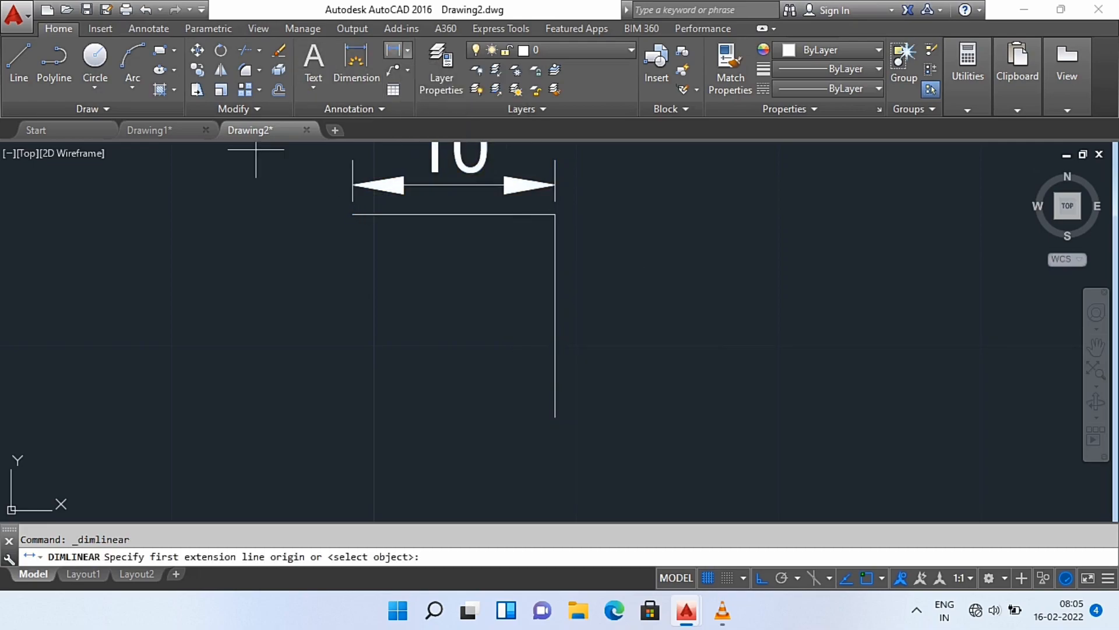
{"action": "left_click", "coordinate": [555, 215]}
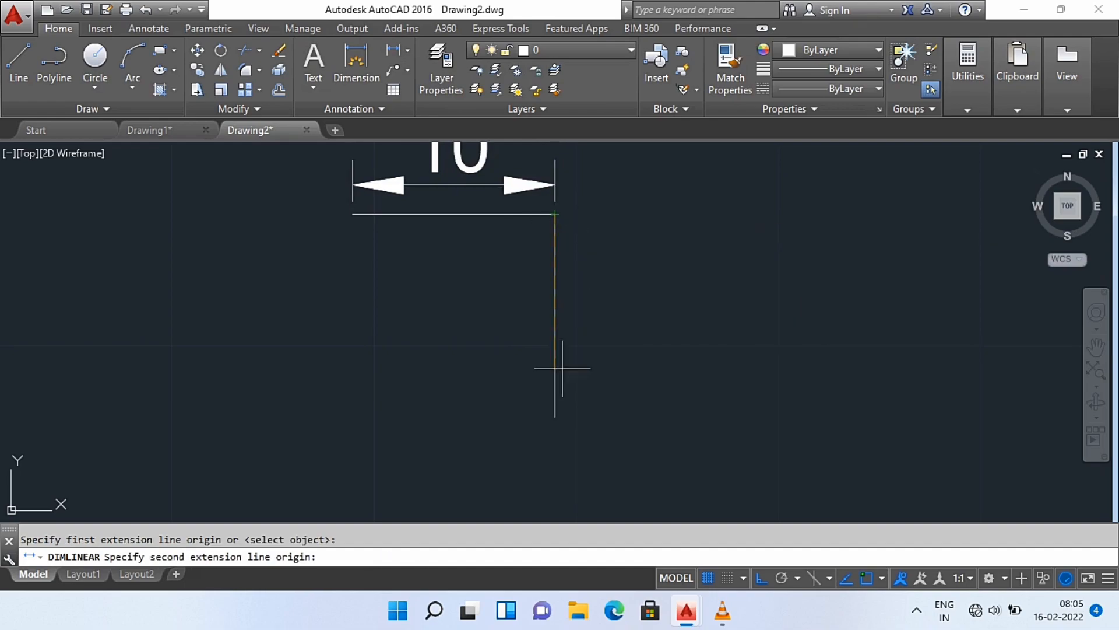
{"action": "left_click", "coordinate": [550, 410]}
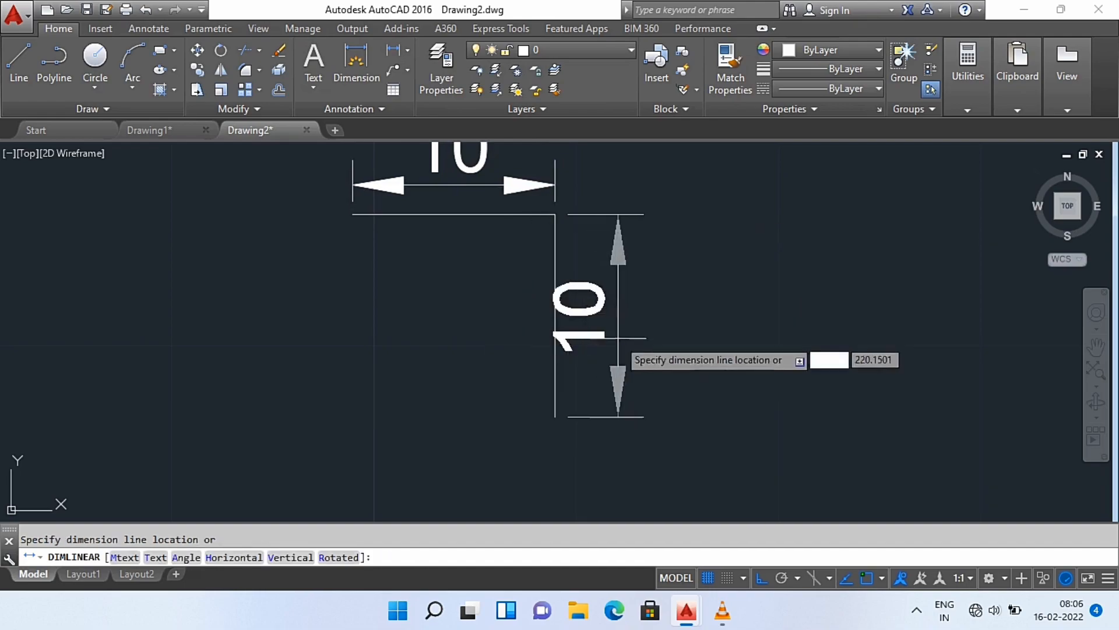
{"action": "left_click", "coordinate": [727, 314]}
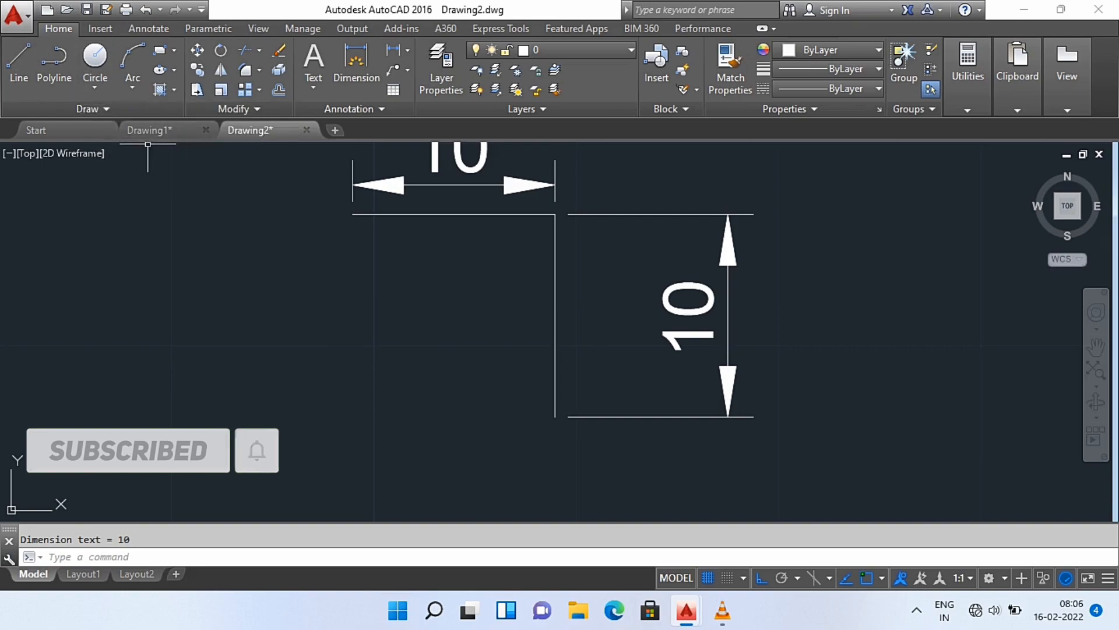
Turn Ortho mode off and draw a 20 mm line upward to the right at 45° from the corner of the two 10 mm segments.
{"action": "scroll", "coordinate": [543, 219], "scroll_direction": "up", "scroll_amount": 2}
{"action": "scroll", "coordinate": [549, 207], "scroll_direction": "down", "scroll_amount": 4}
{"action": "scroll", "coordinate": [549, 207], "scroll_direction": "up", "scroll_amount": 2}
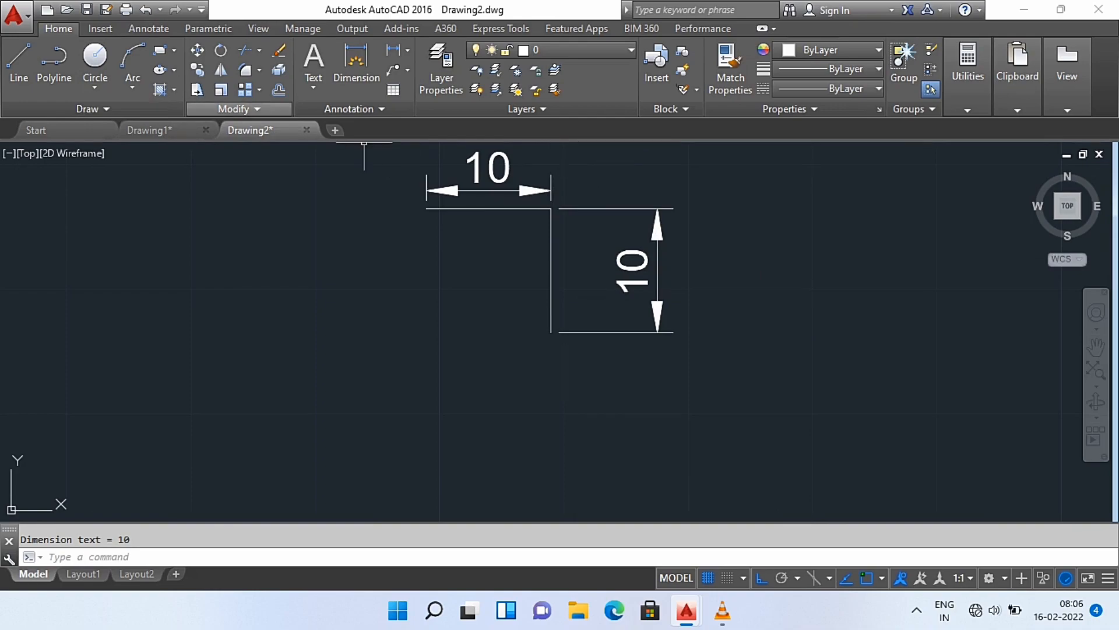
{"action": "left_click", "coordinate": [19, 64]}
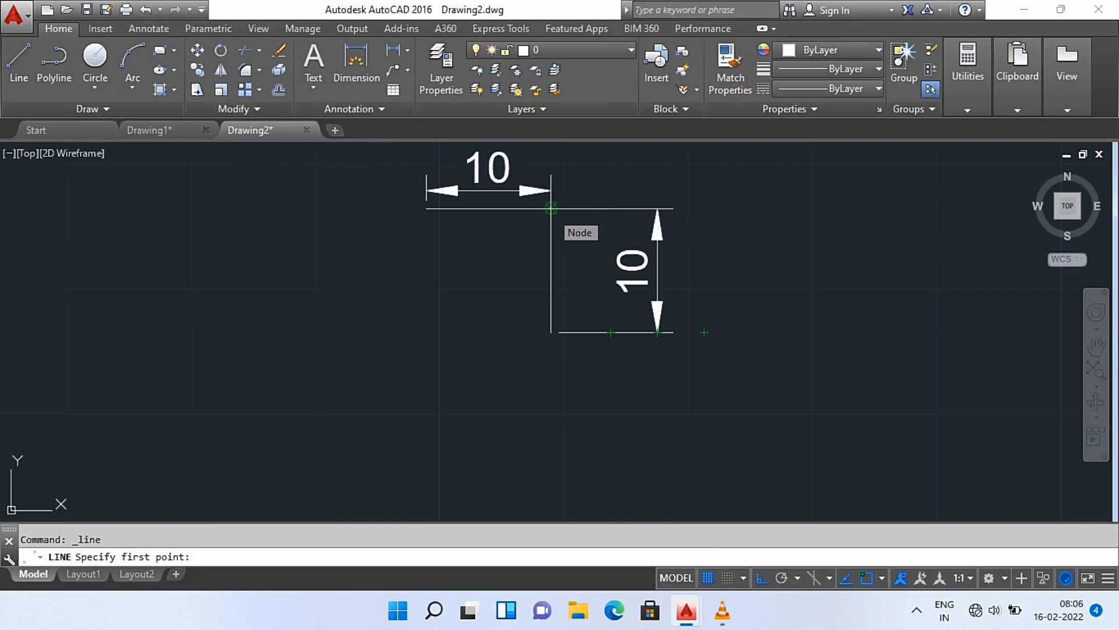
{"action": "left_click", "coordinate": [551, 208]}
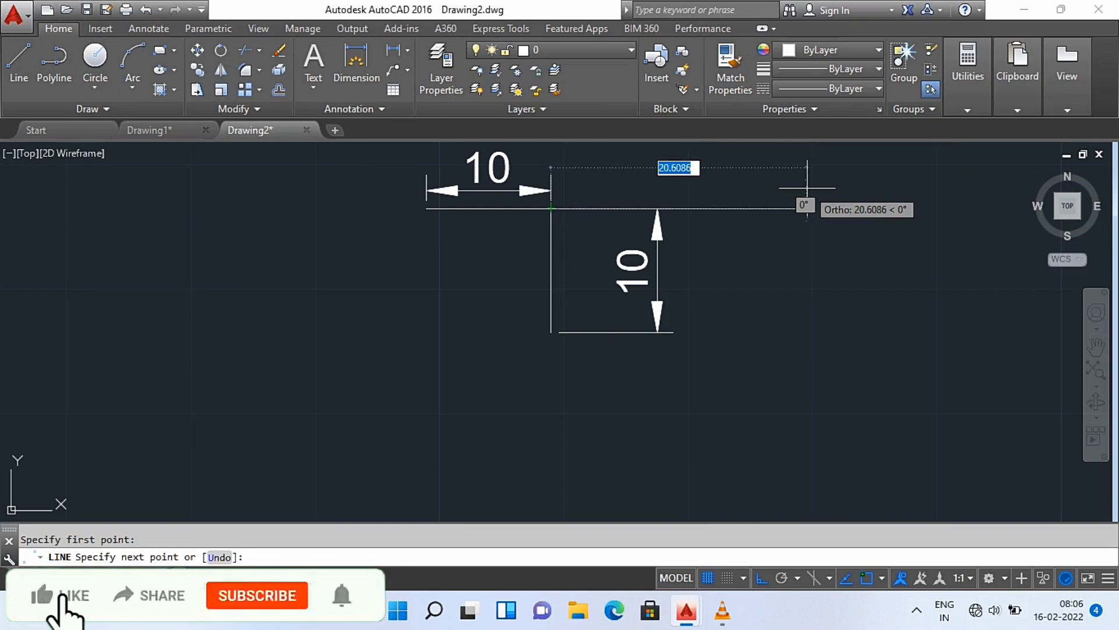
{"action": "key", "text": "F8"}
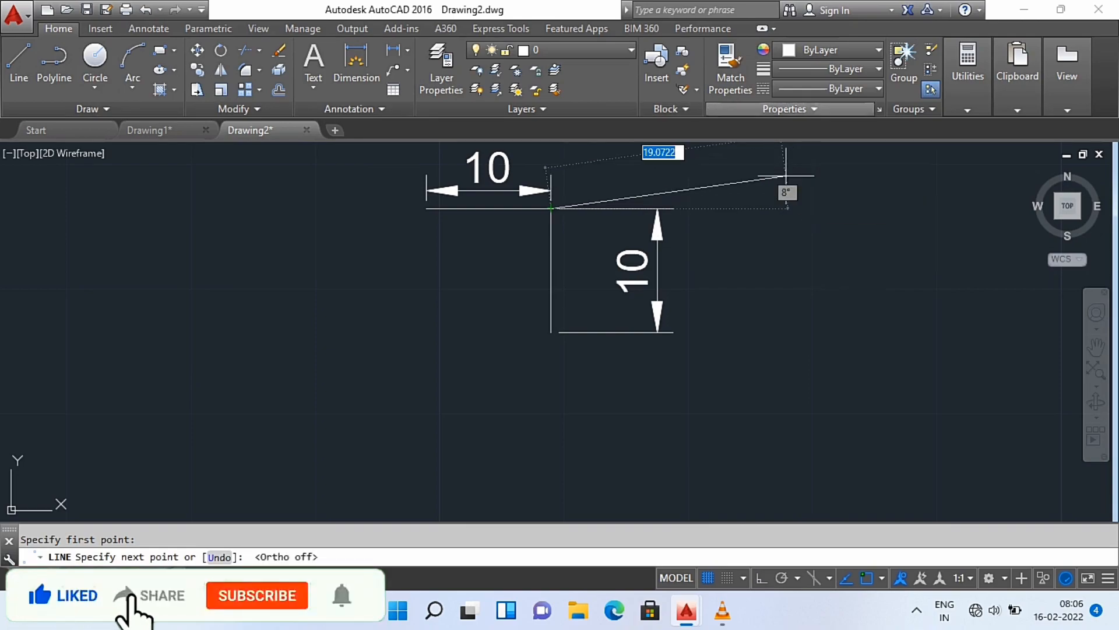
{"action": "scroll", "coordinate": [748, 171], "scroll_direction": "up", "scroll_amount": 3}
{"action": "scroll", "coordinate": [749, 170], "scroll_direction": "down", "scroll_amount": 3}
{"action": "scroll", "coordinate": [747, 172], "scroll_direction": "up", "scroll_amount": 2}
{"action": "scroll", "coordinate": [747, 172], "scroll_direction": "down", "scroll_amount": 3}
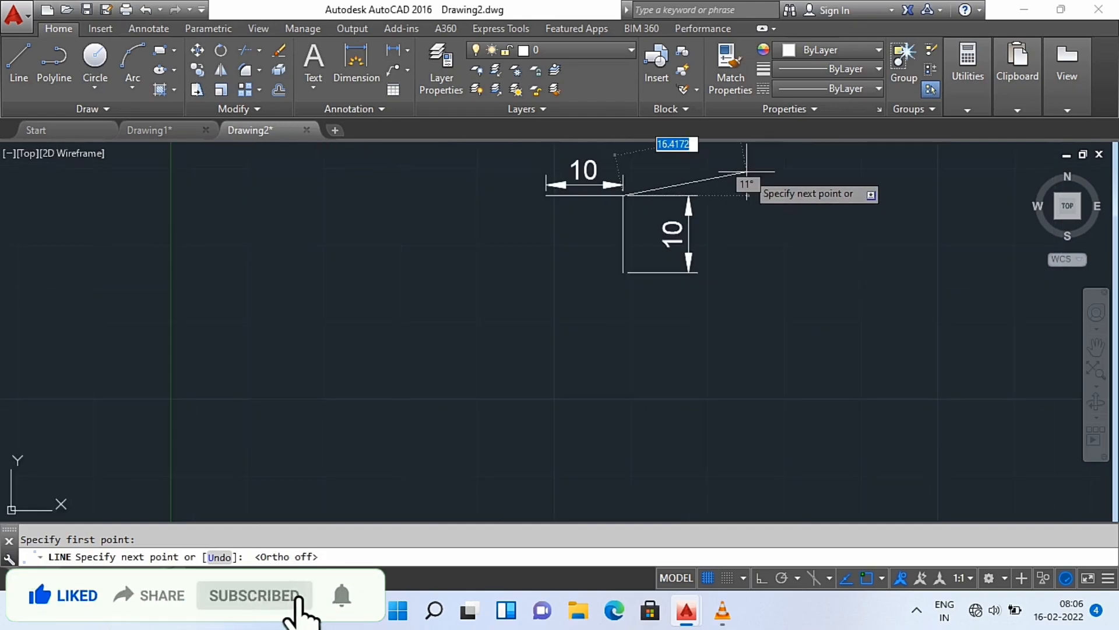
{"action": "scroll", "coordinate": [747, 171], "scroll_direction": "up", "scroll_amount": 1}
{"action": "scroll", "coordinate": [747, 172], "scroll_direction": "up", "scroll_amount": 2}
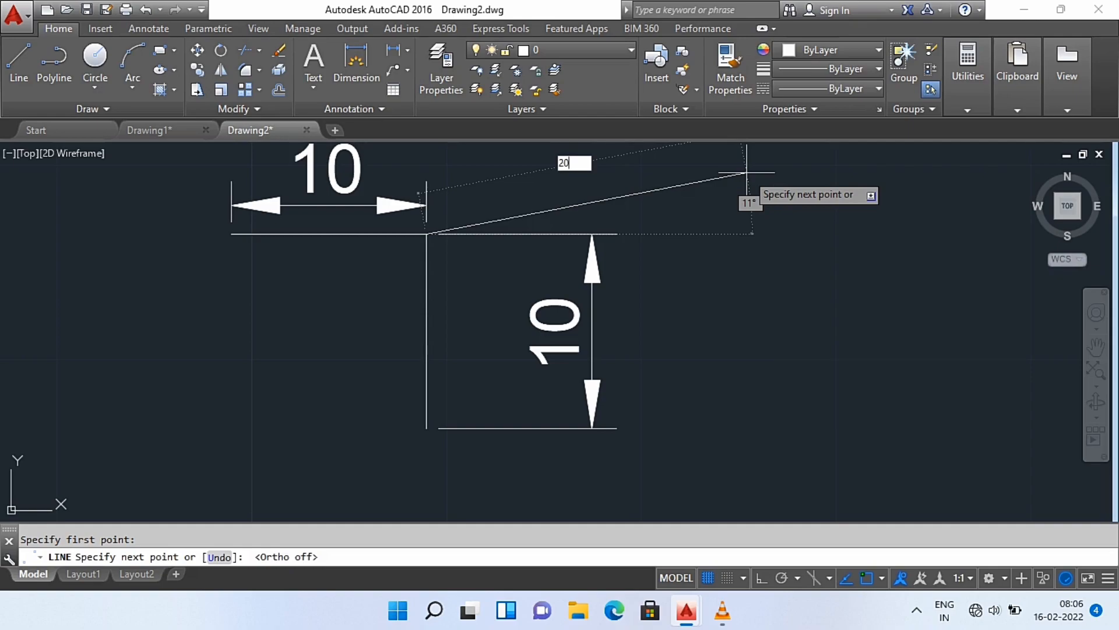
{"action": "key", "text": "Tab"}
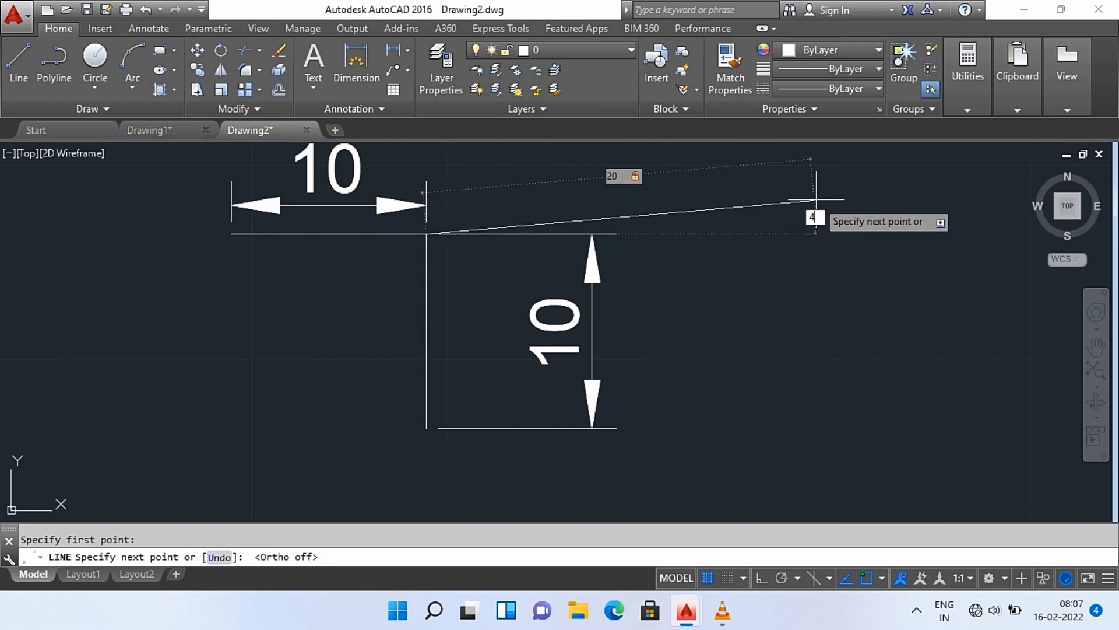
{"action": "key", "text": "Return"}
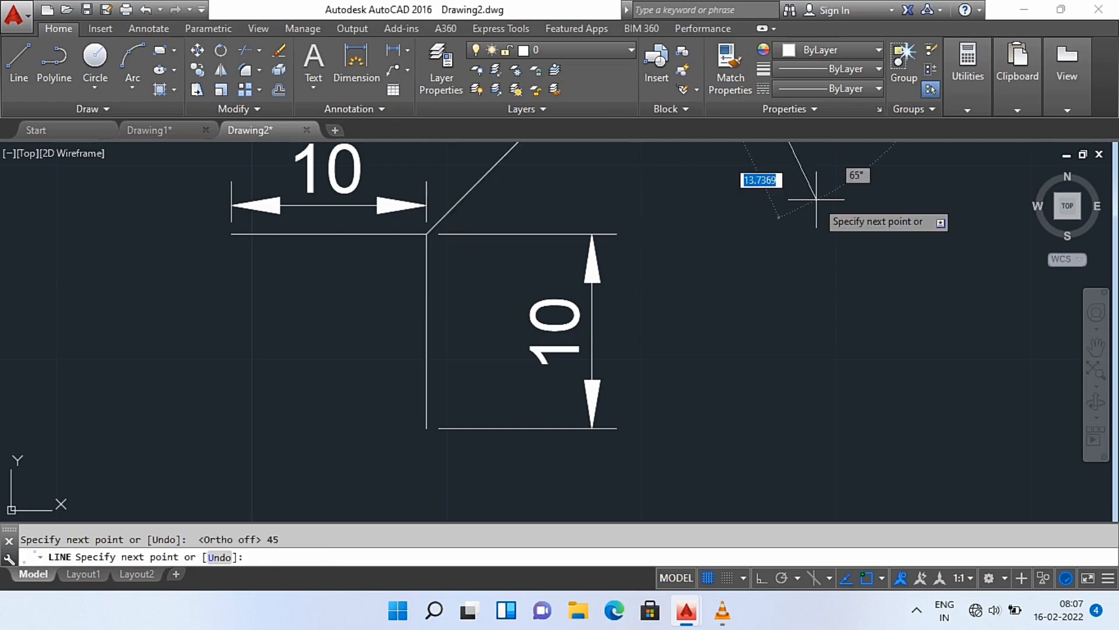
Continue from the upper end of the angled line with a 50 mm segment downward to the right at 45°, and finish the line.
{"action": "scroll", "coordinate": [787, 206], "scroll_direction": "down", "scroll_amount": 2}
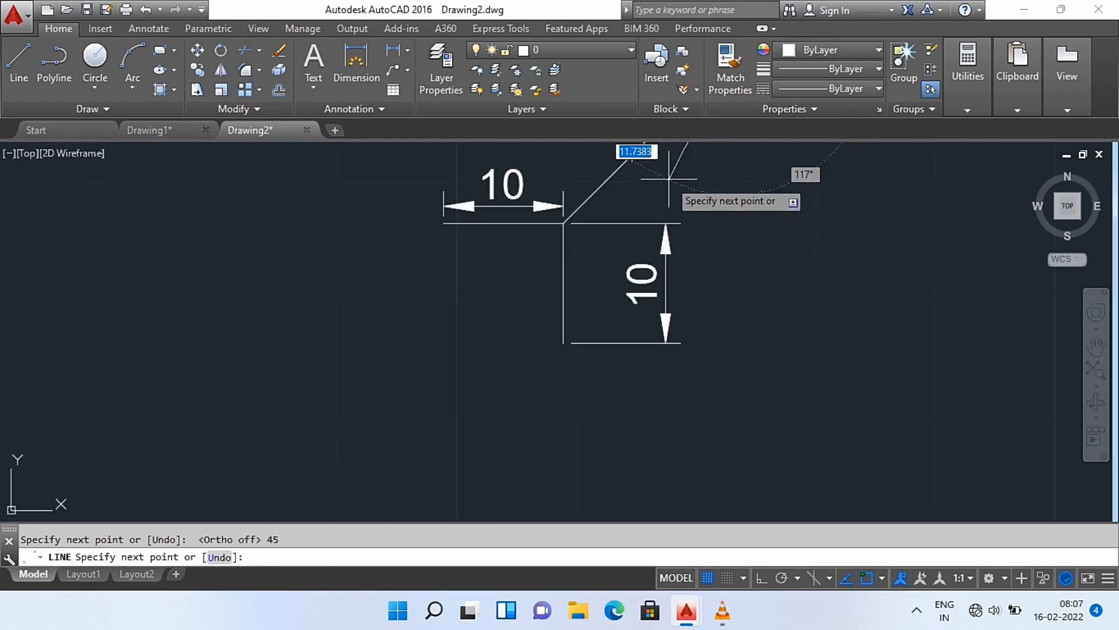
{"action": "scroll", "coordinate": [685, 193], "scroll_direction": "down", "scroll_amount": 3}
{"action": "scroll", "coordinate": [688, 182], "scroll_direction": "up", "scroll_amount": 4}
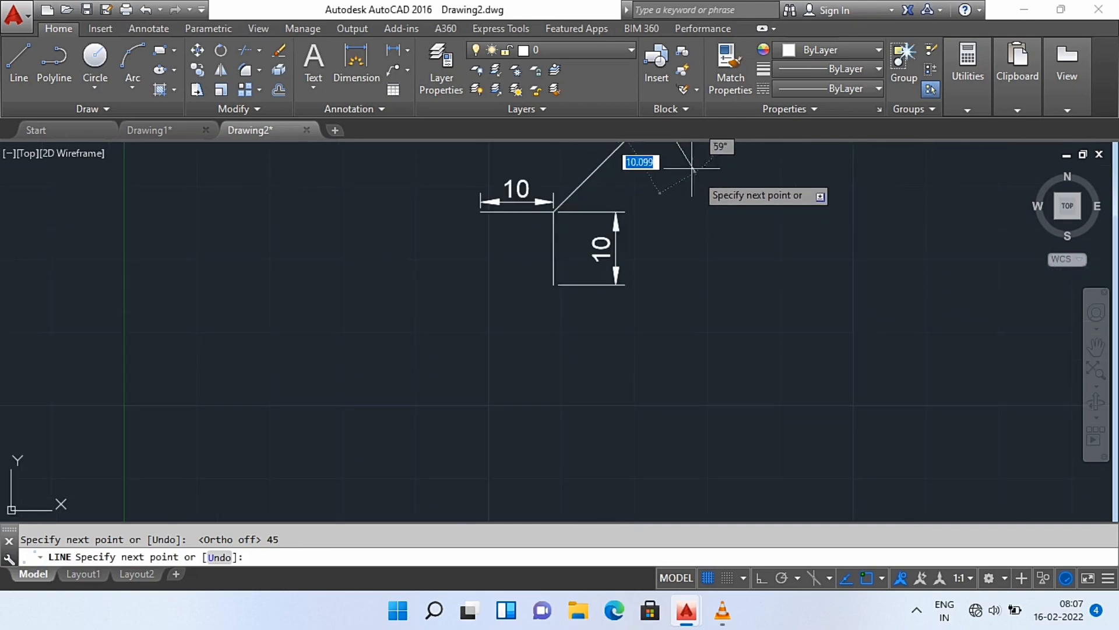
{"action": "scroll", "coordinate": [743, 211], "scroll_direction": "up", "scroll_amount": 4}
{"action": "scroll", "coordinate": [752, 201], "scroll_direction": "down", "scroll_amount": 6}
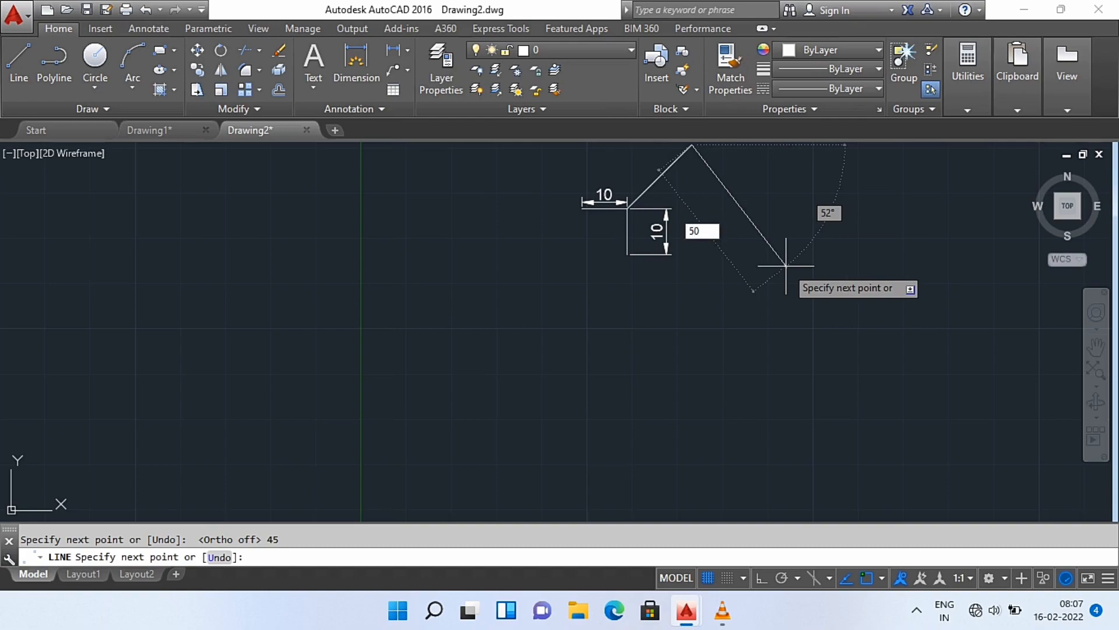
{"action": "key", "text": "Tab"}
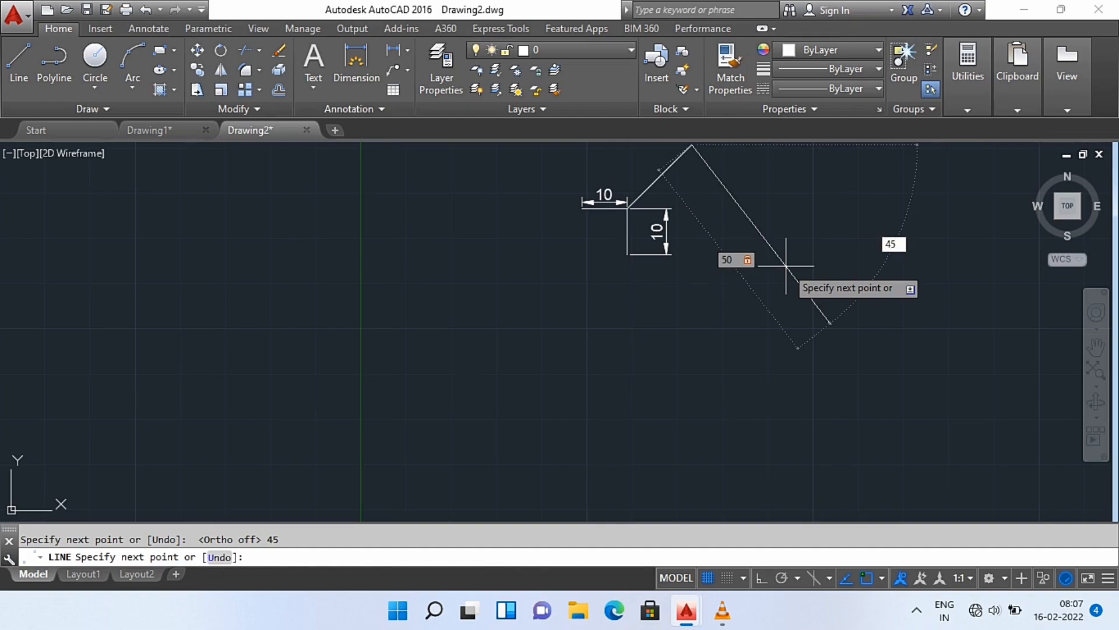
{"action": "key", "text": "Return"}
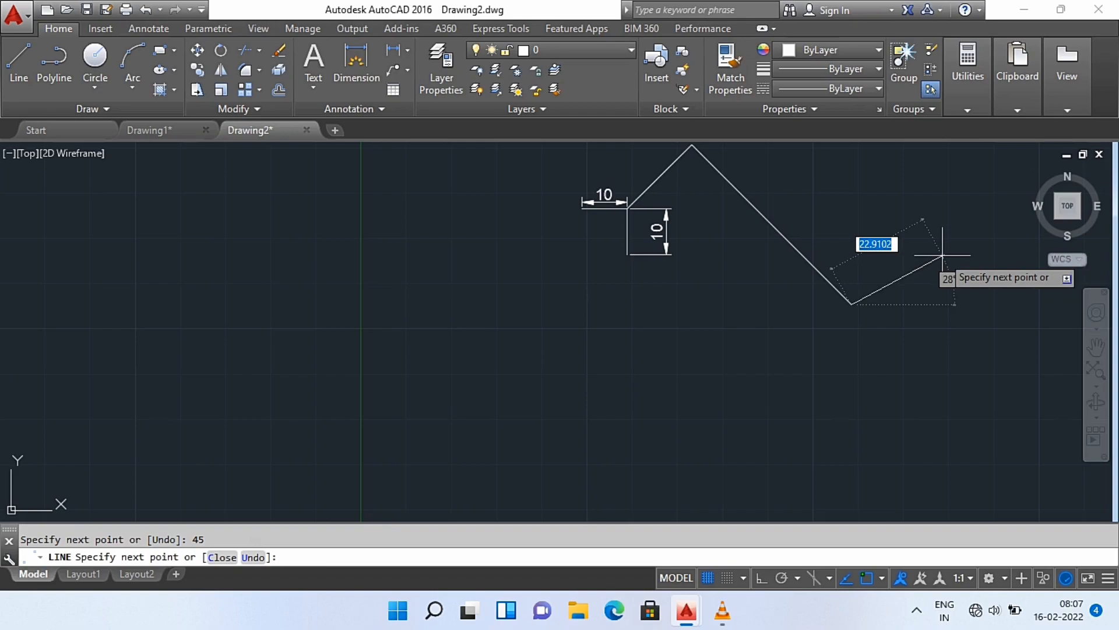
{"action": "key", "text": "Escape"}
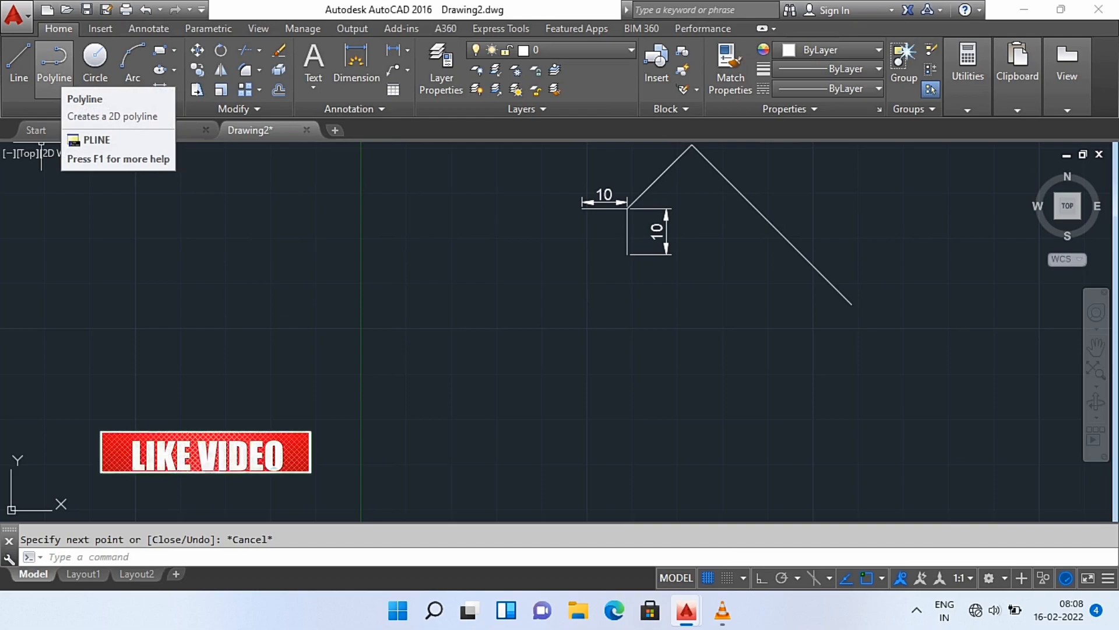
Draw a freehand six-segment polyline below the dimensioned lines, starting with a long horizontal segment and continuing as a zigzag to the right.
{"action": "left_click", "coordinate": [53, 61]}
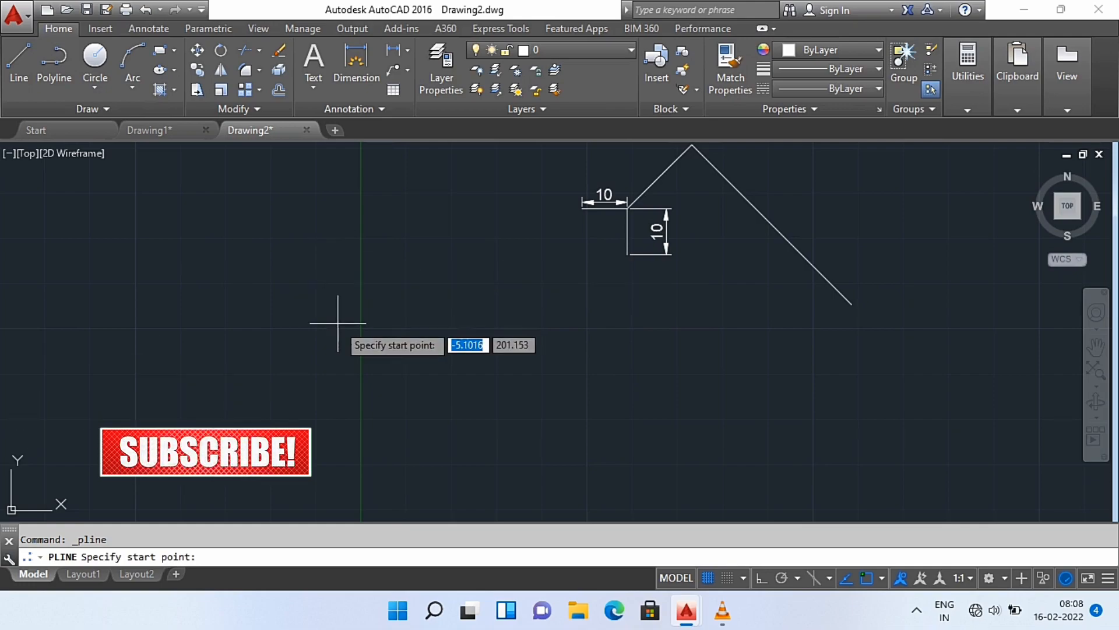
{"action": "left_click", "coordinate": [266, 322]}
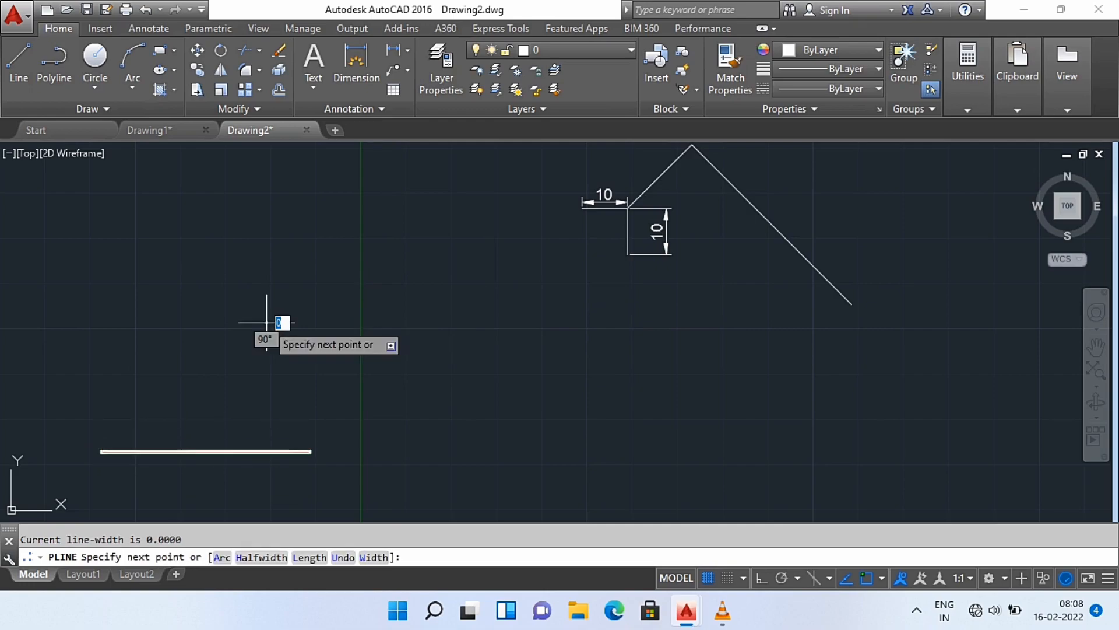
{"action": "left_click", "coordinate": [497, 323]}
{"action": "left_click", "coordinate": [511, 412]}
{"action": "left_click", "coordinate": [599, 358]}
{"action": "left_click", "coordinate": [664, 424]}
{"action": "left_click", "coordinate": [717, 344]}
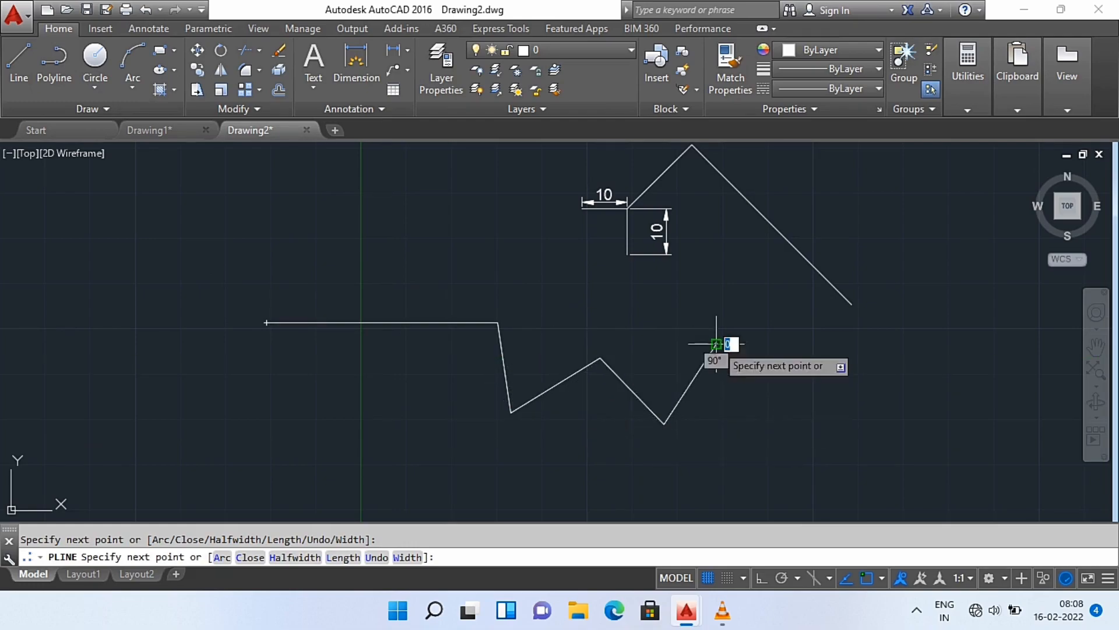
{"action": "left_click", "coordinate": [758, 416]}
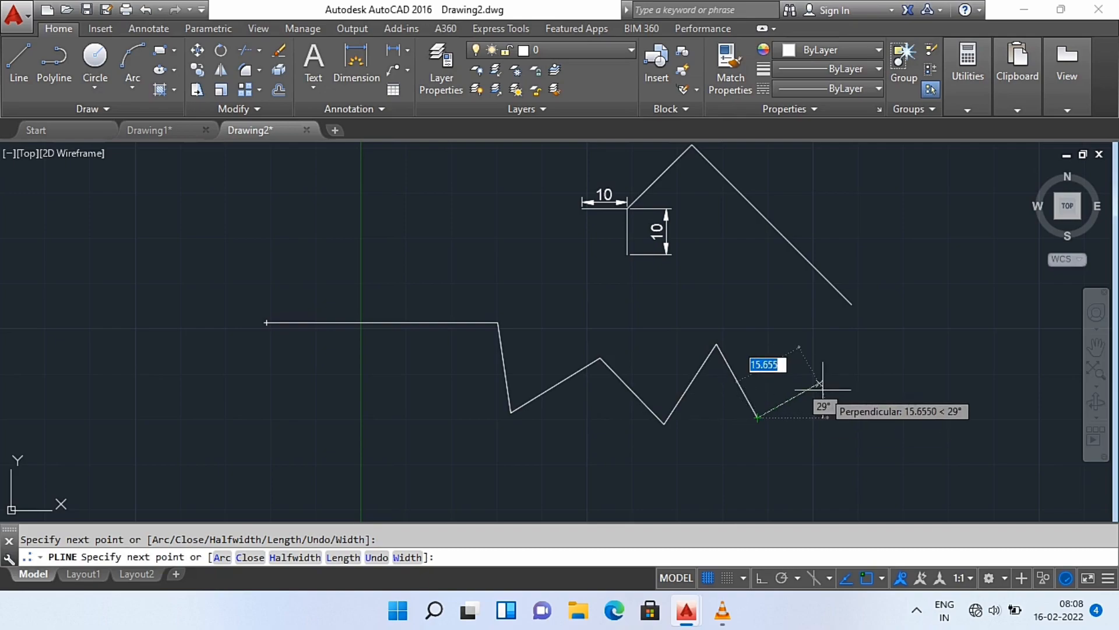
{"action": "key", "text": "Escape"}
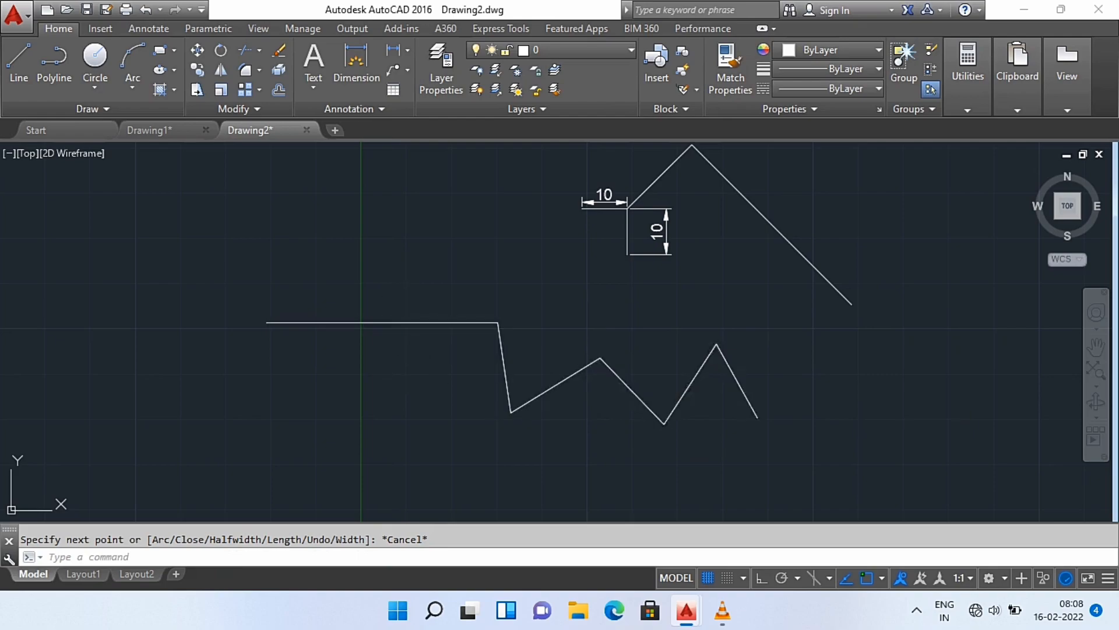
Select the zigzag polyline and the two angled lines to compare how each is picked as an object, and clear the selection.
{"action": "left_click", "coordinate": [444, 322]}
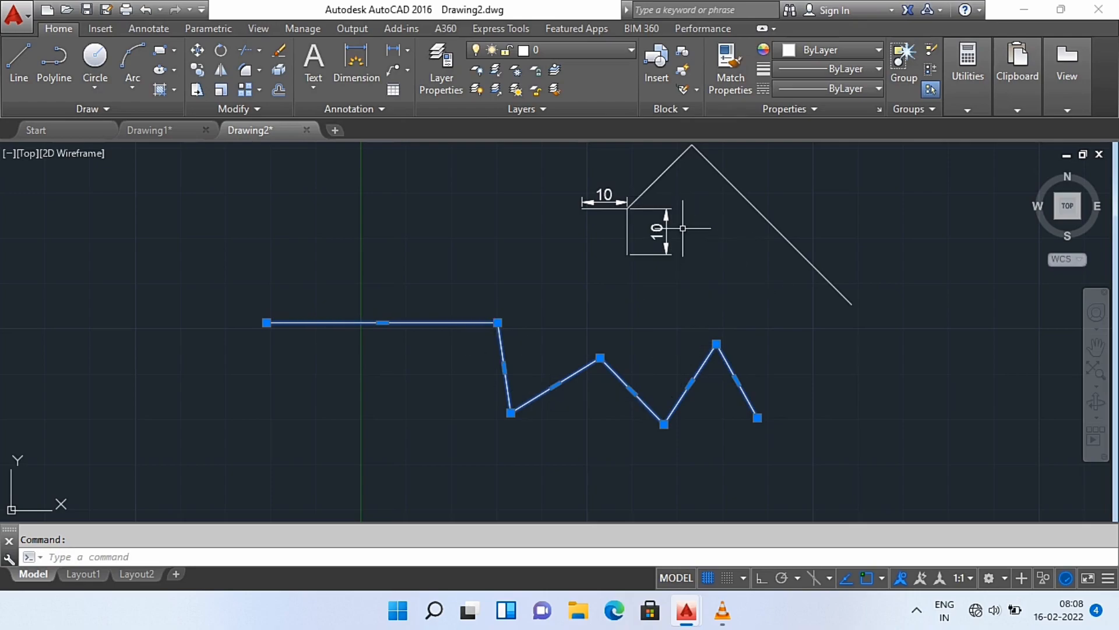
{"action": "scroll", "coordinate": [680, 219], "scroll_direction": "up", "scroll_amount": 5}
{"action": "scroll", "coordinate": [681, 201], "scroll_direction": "down", "scroll_amount": 5}
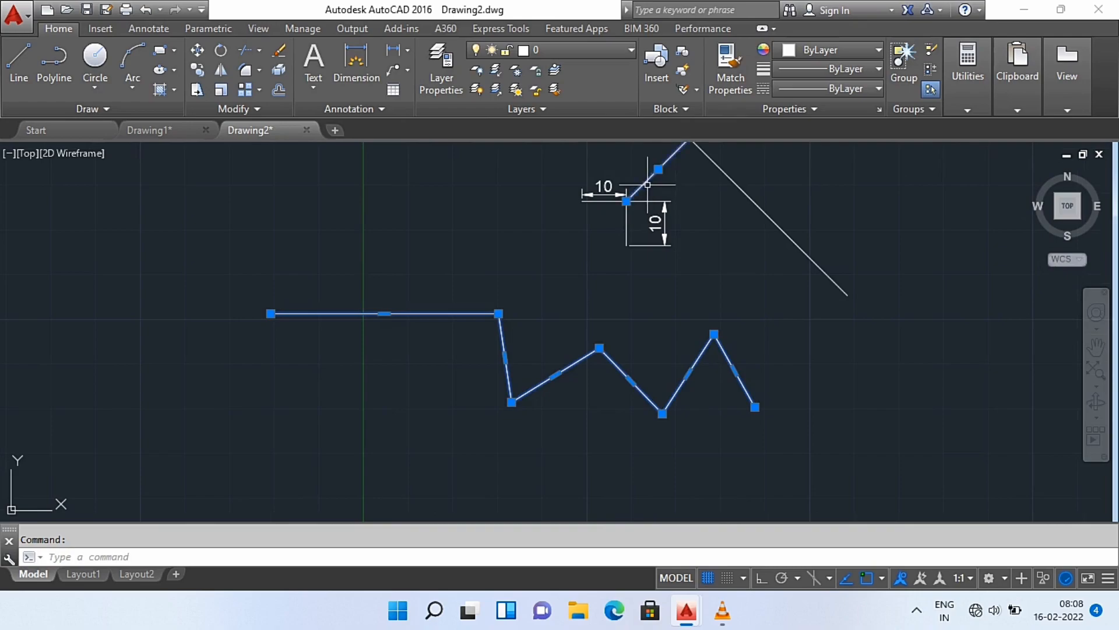
{"action": "scroll", "coordinate": [676, 175], "scroll_direction": "up", "scroll_amount": 3}
{"action": "scroll", "coordinate": [707, 163], "scroll_direction": "down", "scroll_amount": 7}
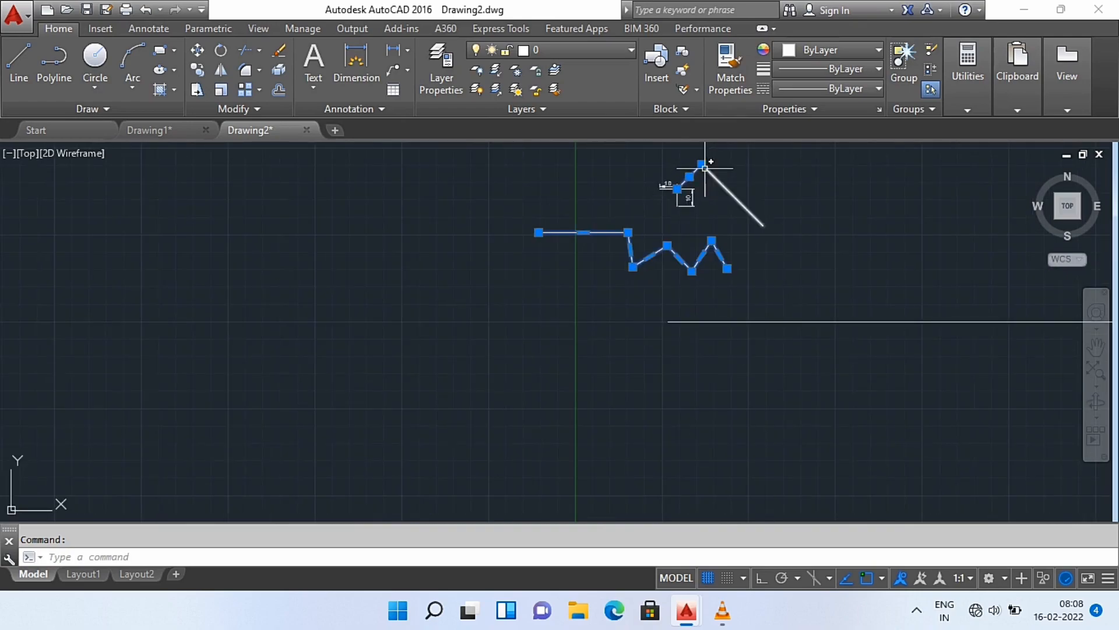
{"action": "left_click", "coordinate": [728, 186]}
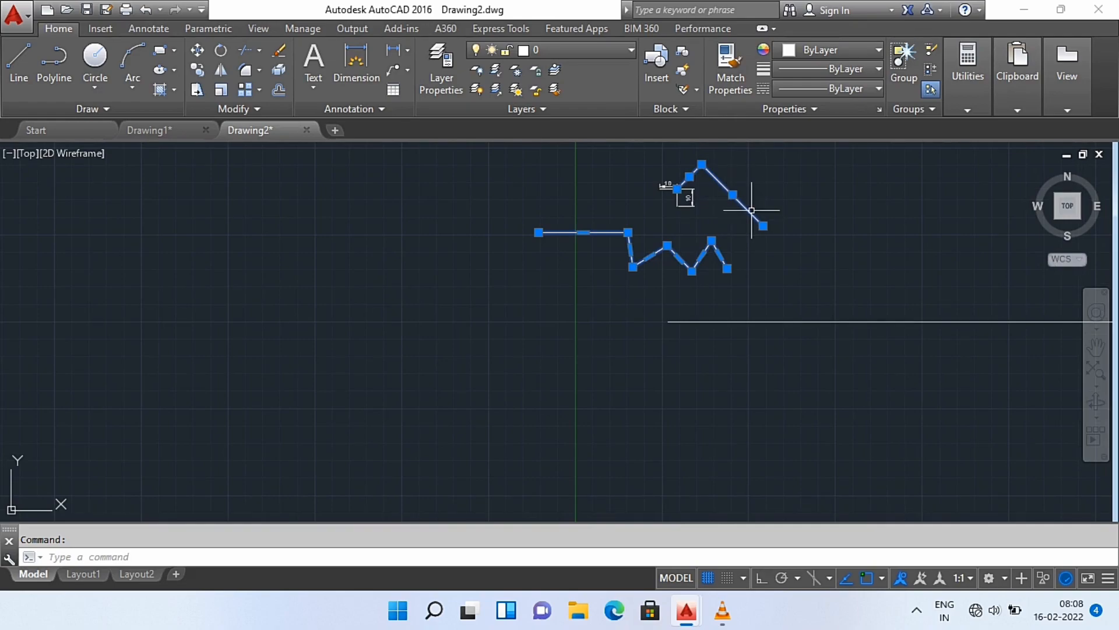
{"action": "key", "text": "Escape"}
Examine object selection again by picking the 50 mm angled line, the zigzag polyline, the 20 mm angled line and the horizontal dimension.
{"action": "left_click", "coordinate": [726, 189]}
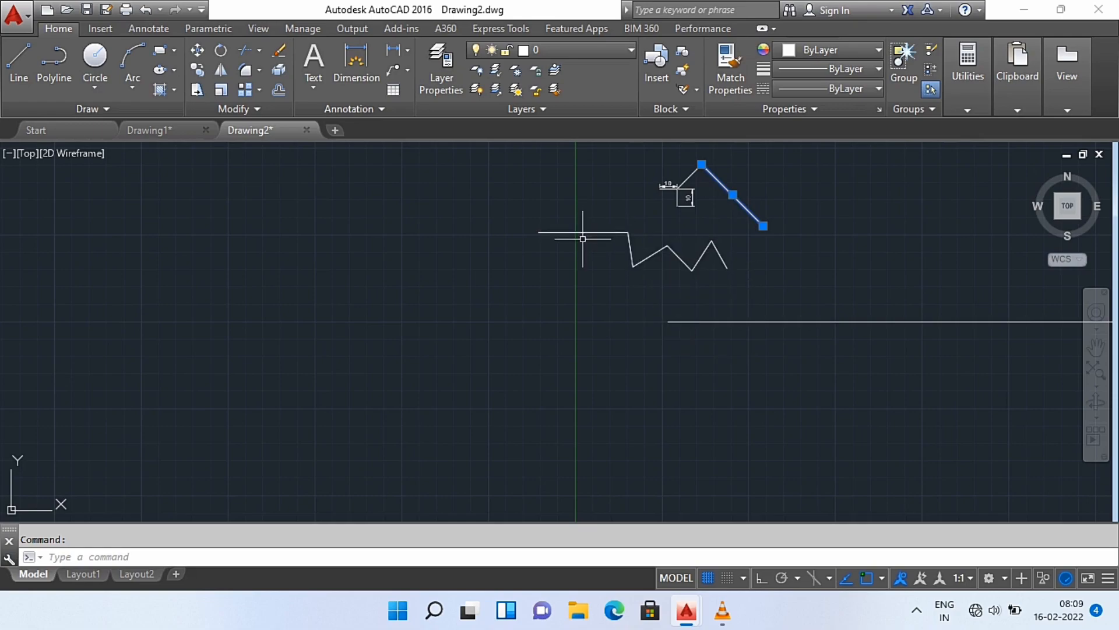
{"action": "mouse_move", "coordinate": [583, 233]}
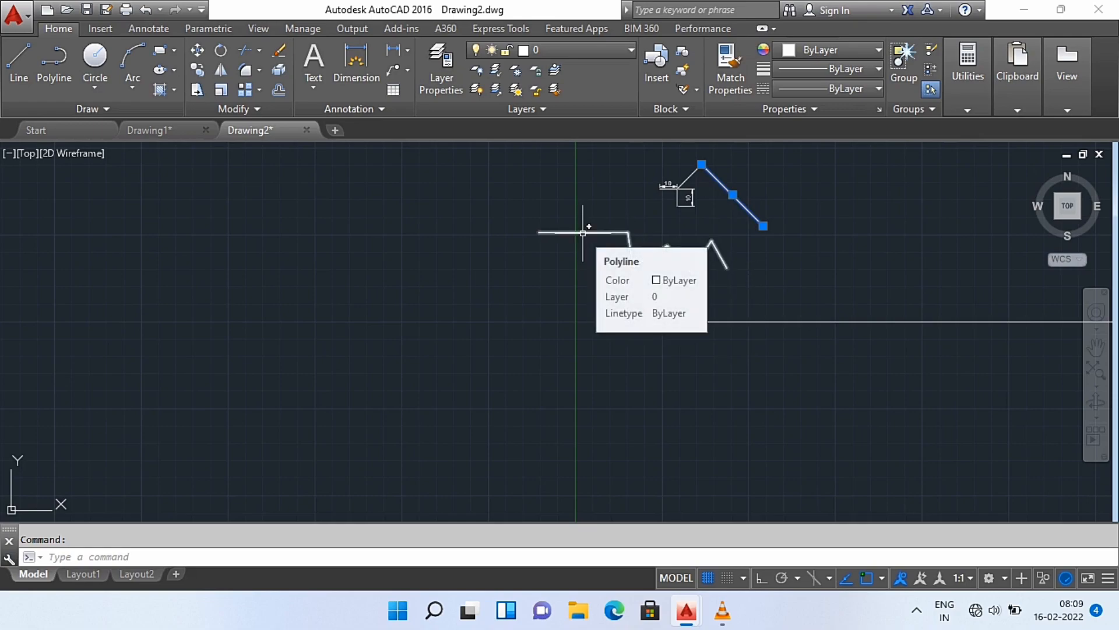
{"action": "left_click", "coordinate": [583, 233]}
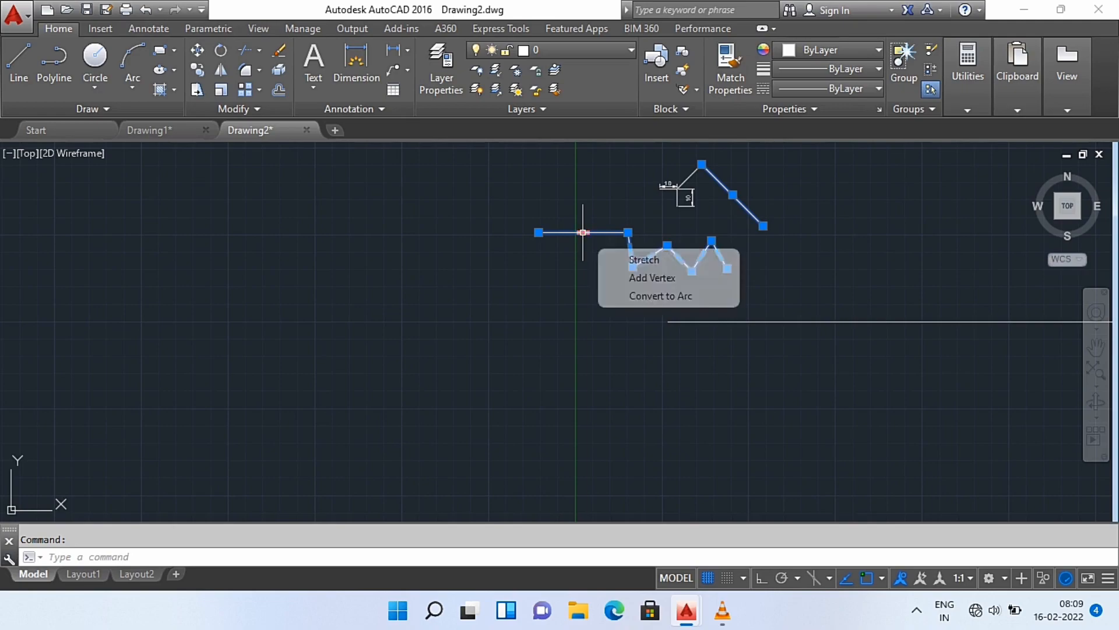
{"action": "scroll", "coordinate": [615, 221], "scroll_direction": "up", "scroll_amount": 5}
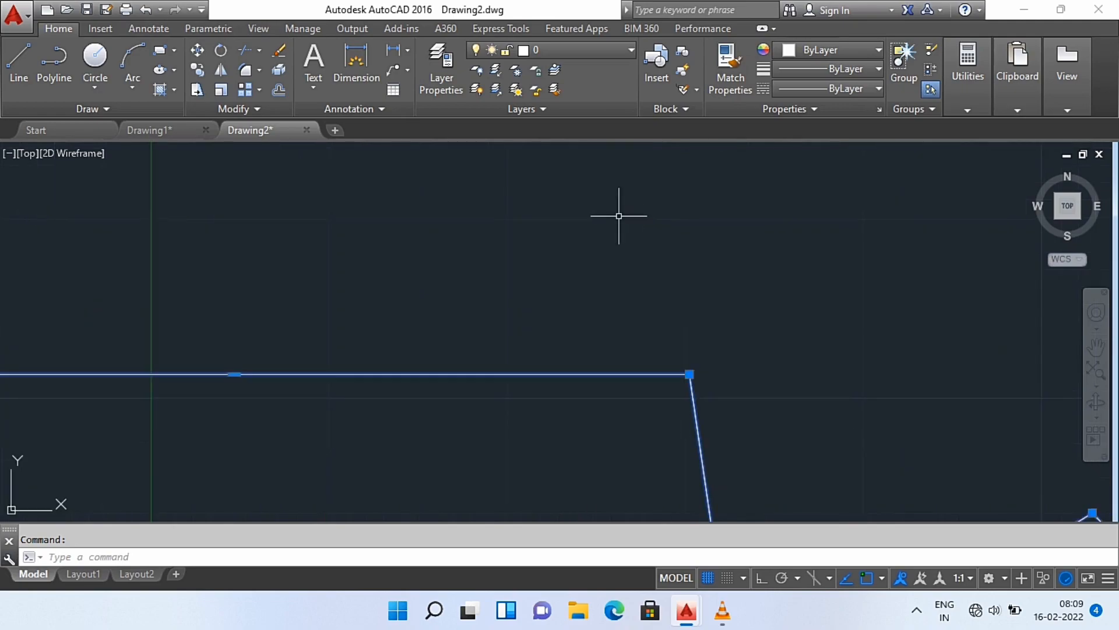
{"action": "scroll", "coordinate": [611, 227], "scroll_direction": "down", "scroll_amount": 3}
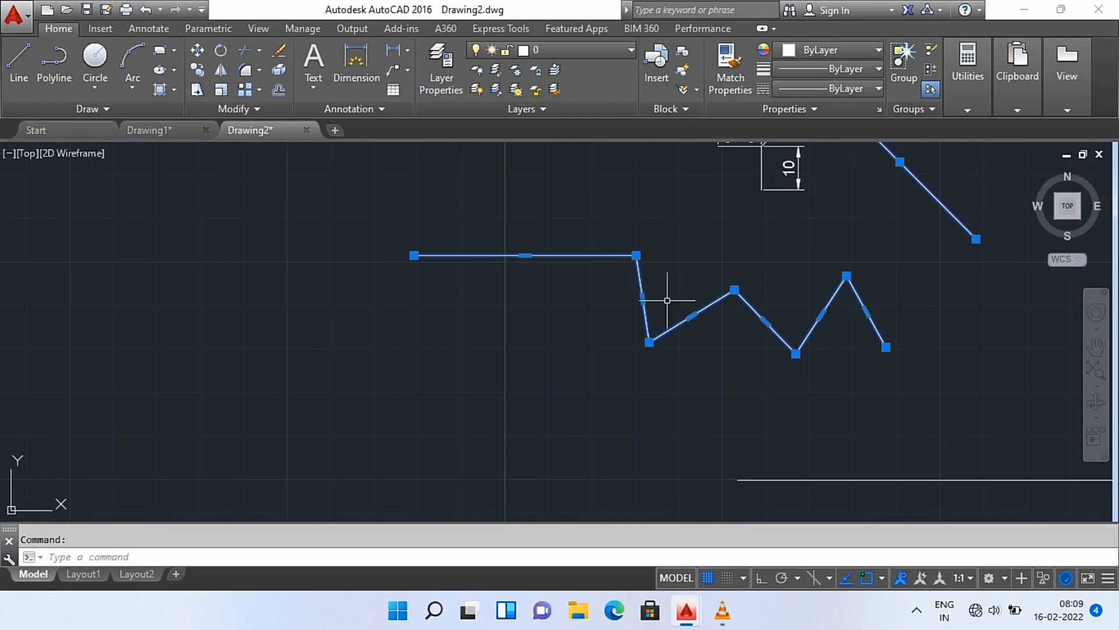
{"action": "scroll", "coordinate": [961, 270], "scroll_direction": "down", "scroll_amount": 4}
{"action": "scroll", "coordinate": [974, 243], "scroll_direction": "up", "scroll_amount": 7}
{"action": "scroll", "coordinate": [849, 237], "scroll_direction": "down", "scroll_amount": 1}
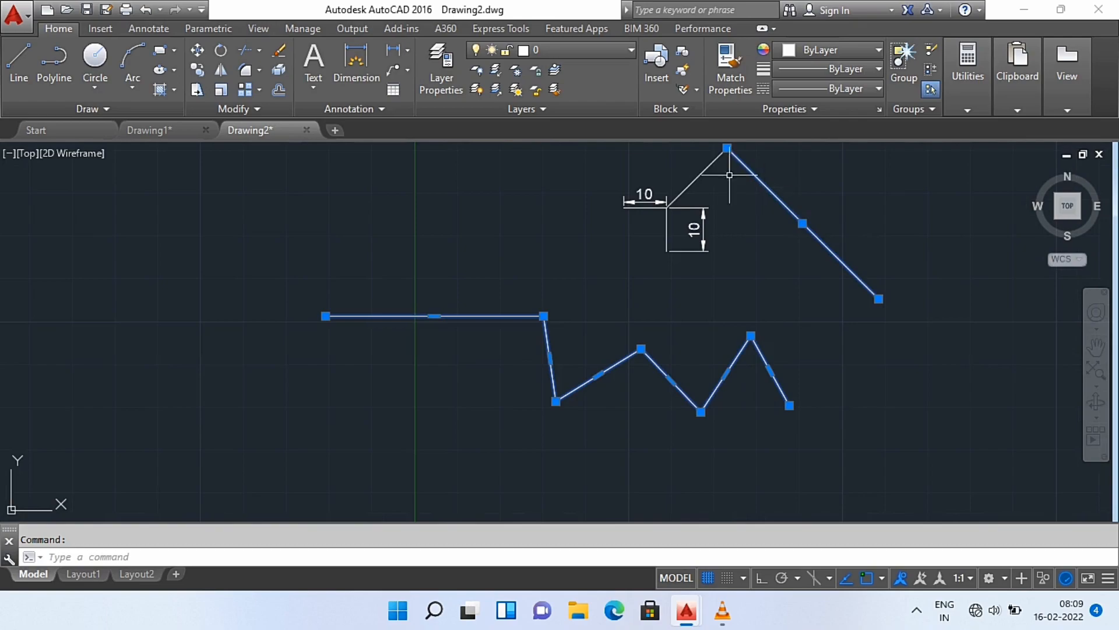
{"action": "left_click", "coordinate": [663, 201]}
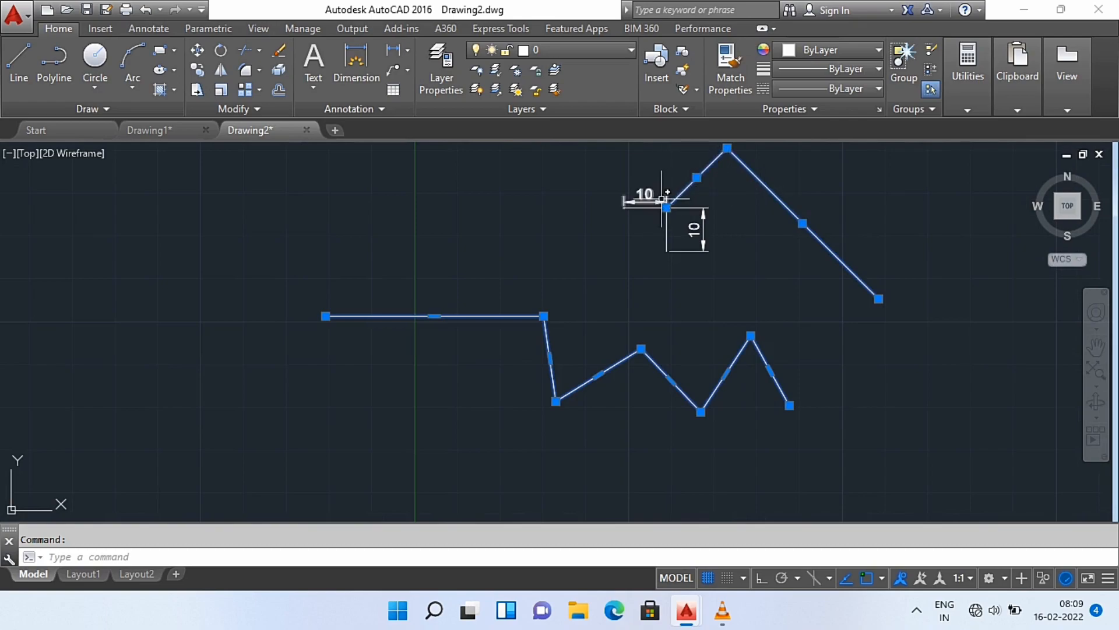
{"action": "left_click", "coordinate": [660, 199]}
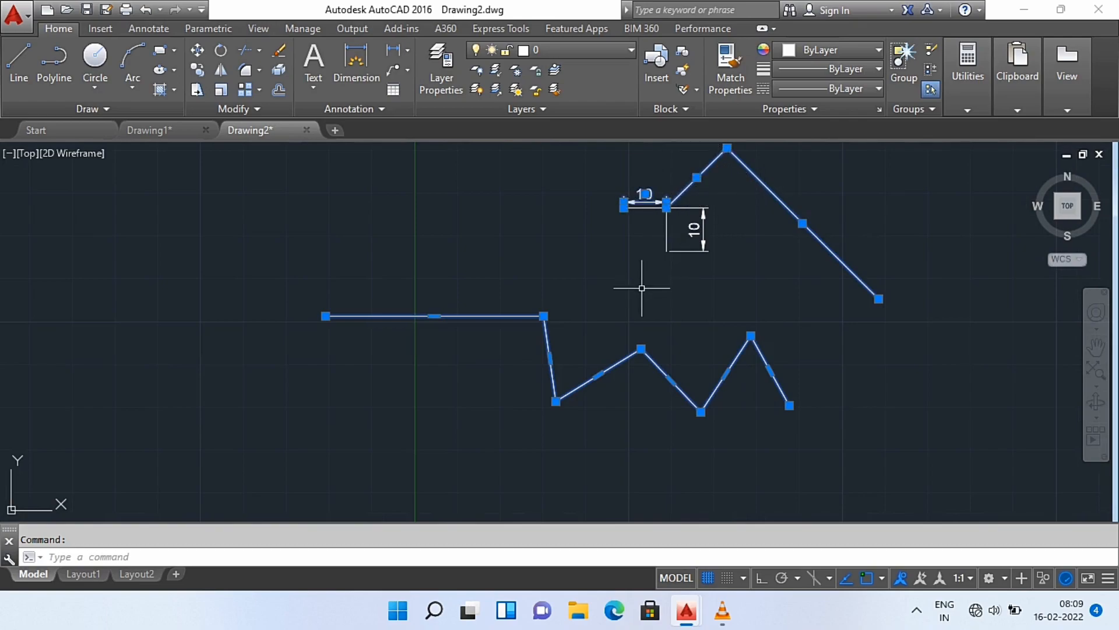